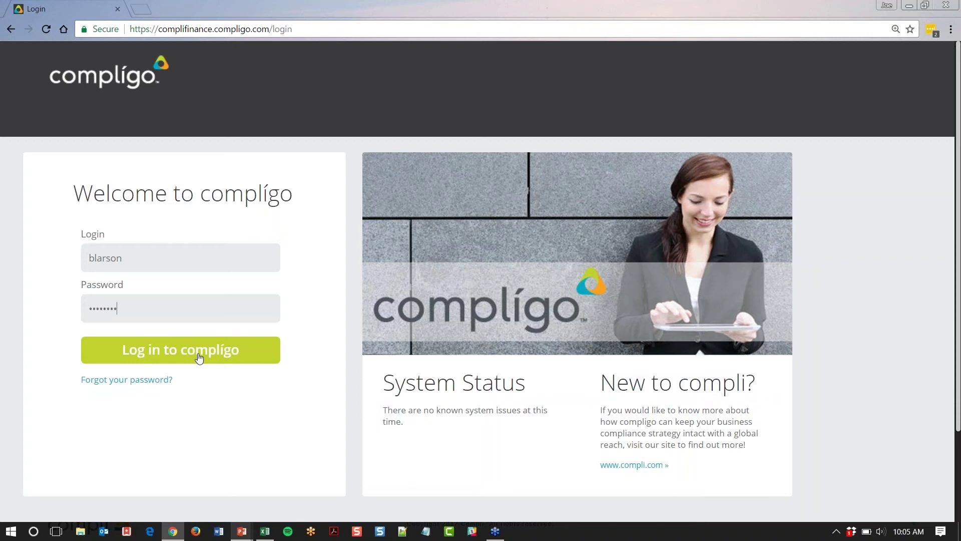
Open the EFTA and Regulation E policy from the Home dashboard's Inbox list
{"action": "left_click", "coordinate": [199, 354]}
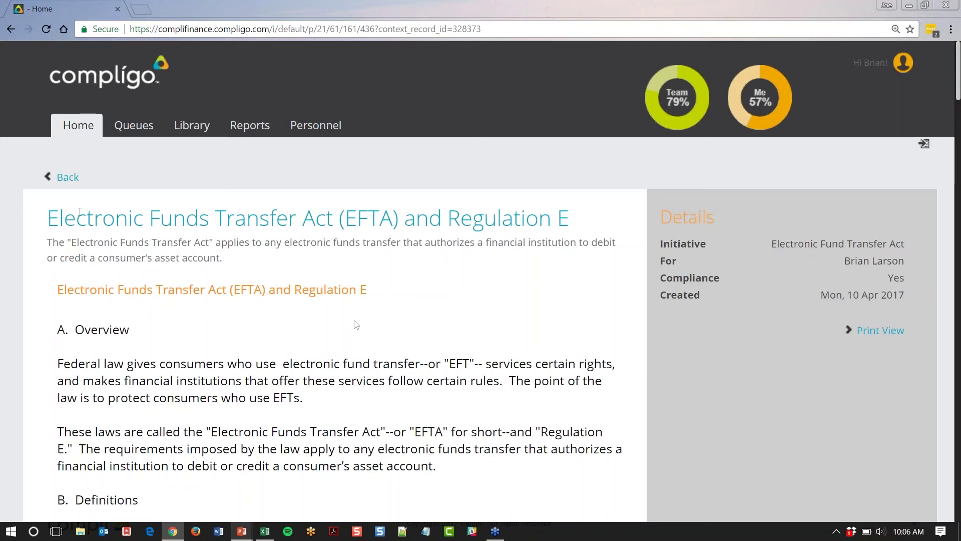
{"action": "scroll", "coordinate": [356, 324], "scroll_direction": "down", "scroll_amount": 1}
{"action": "scroll", "coordinate": [357, 324], "scroll_direction": "down", "scroll_amount": 10}
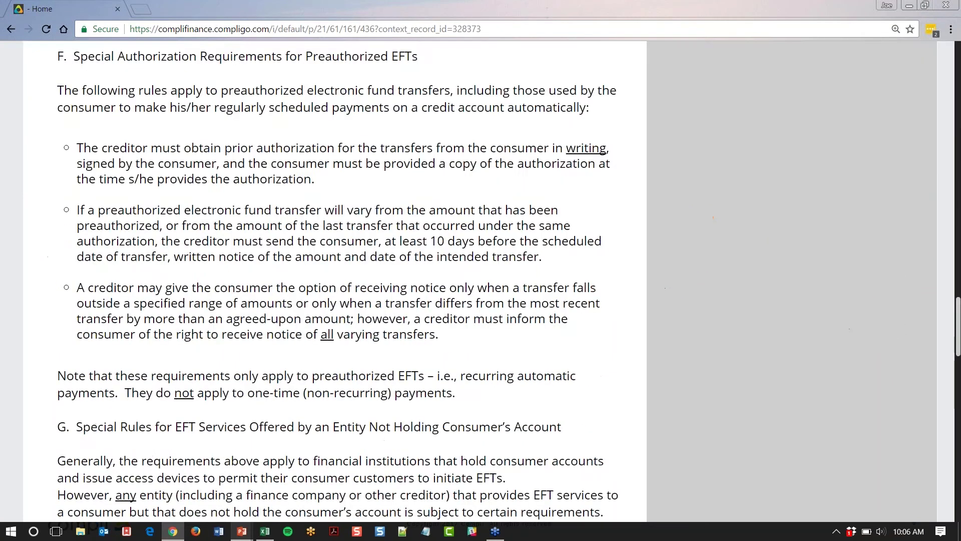
{"action": "scroll", "coordinate": [357, 325], "scroll_direction": "down", "scroll_amount": 10}
{"action": "scroll", "coordinate": [356, 325], "scroll_direction": "down", "scroll_amount": 5}
Check the EFTA signature agreement, enter the password, and show the Start–Sign Policy–Filed diagram
{"action": "left_click", "coordinate": [293, 336]}
{"action": "left_click", "coordinate": [335, 380]}
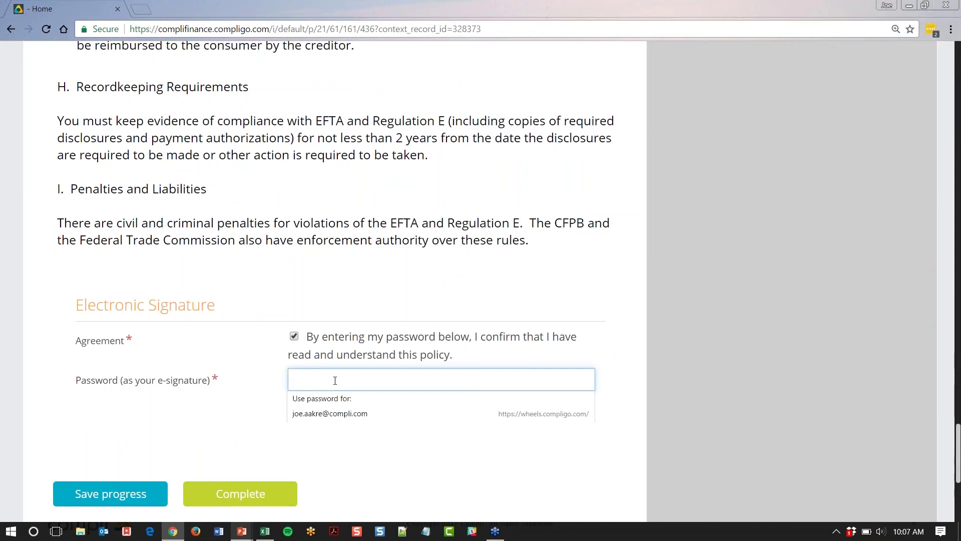
{"action": "left_click", "coordinate": [340, 415]}
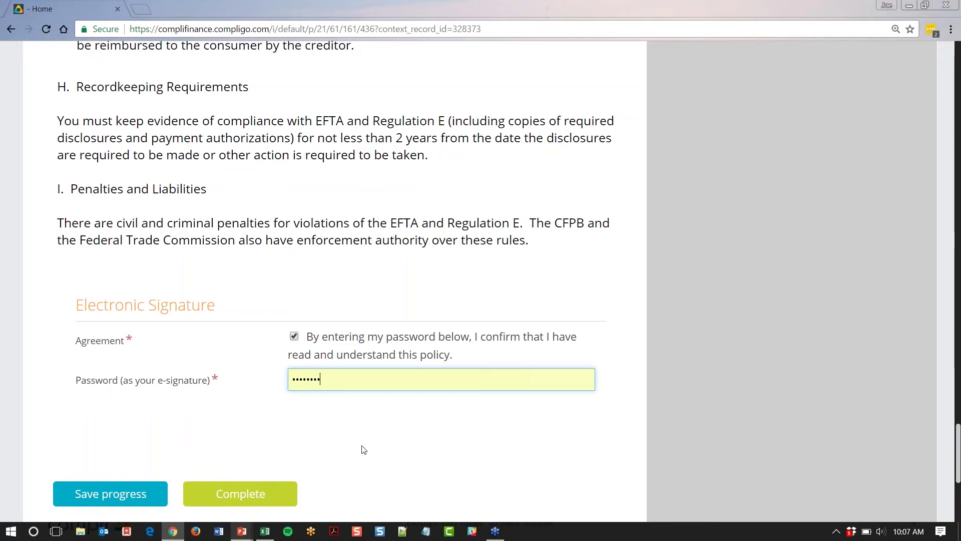
{"action": "scroll", "coordinate": [361, 450], "scroll_direction": "down", "scroll_amount": 2}
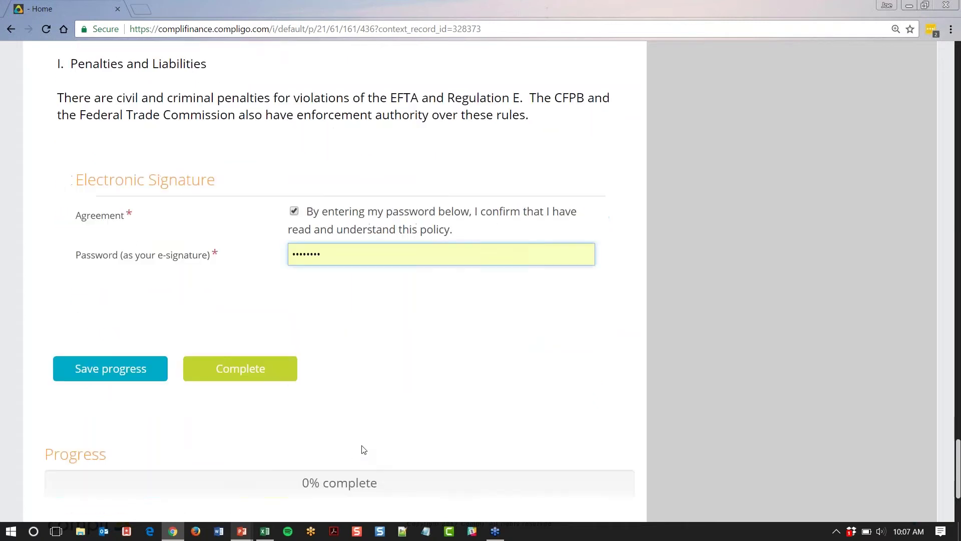
{"action": "scroll", "coordinate": [361, 449], "scroll_direction": "down", "scroll_amount": 3}
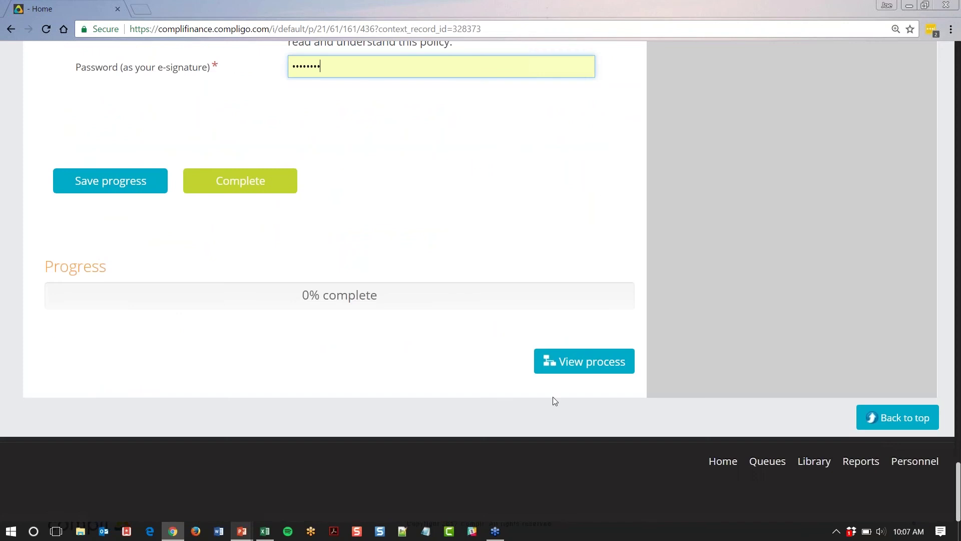
{"action": "left_click", "coordinate": [589, 363]}
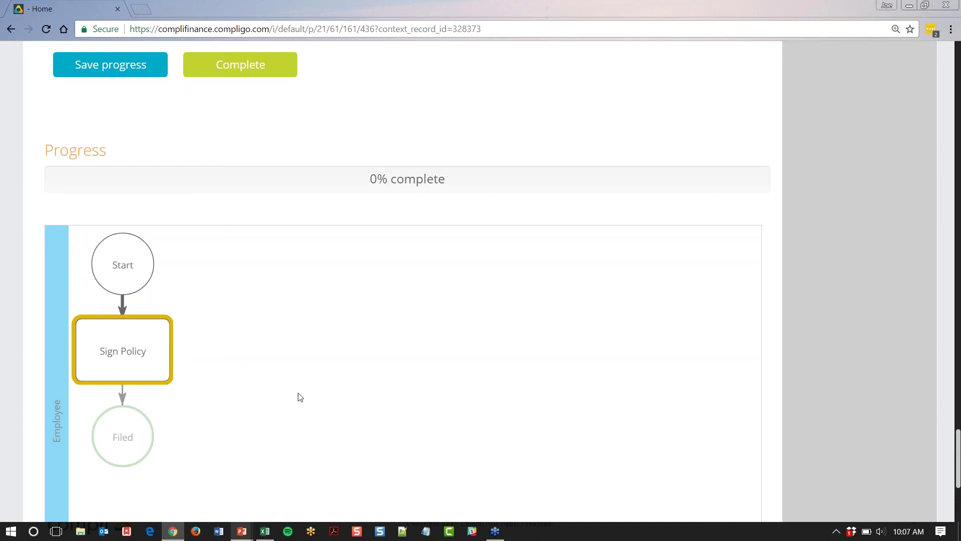
{"action": "scroll", "coordinate": [329, 369], "scroll_direction": "up", "scroll_amount": 3}
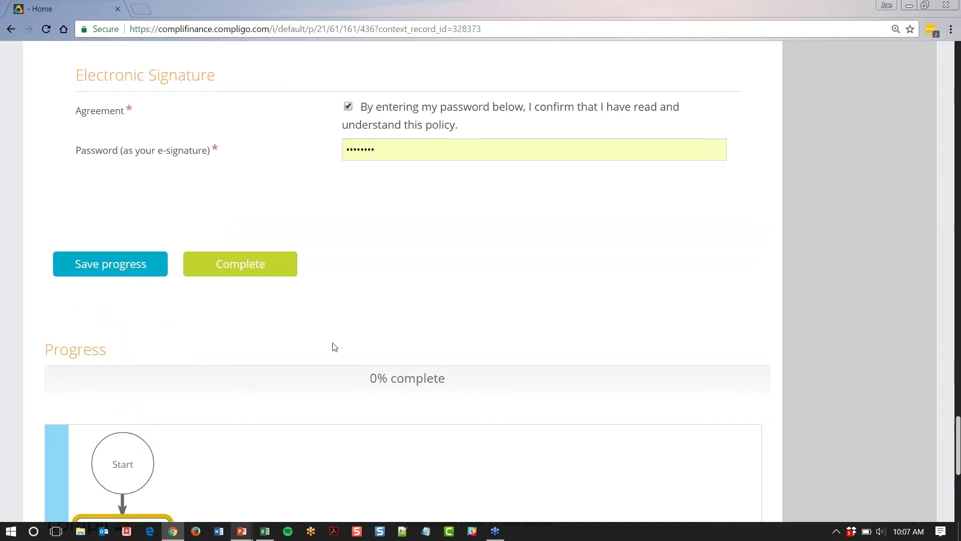
{"action": "scroll", "coordinate": [329, 370], "scroll_direction": "up", "scroll_amount": 10}
{"action": "scroll", "coordinate": [335, 346], "scroll_direction": "up", "scroll_amount": 8}
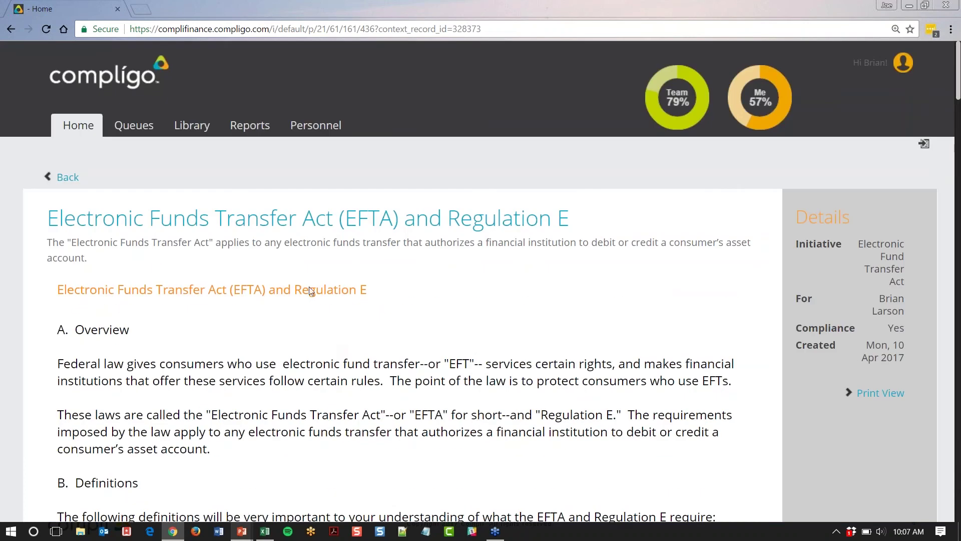
Return to the Home dashboard showing 9 inbox, 9 started and 8 completed items
{"action": "left_click", "coordinate": [79, 125]}
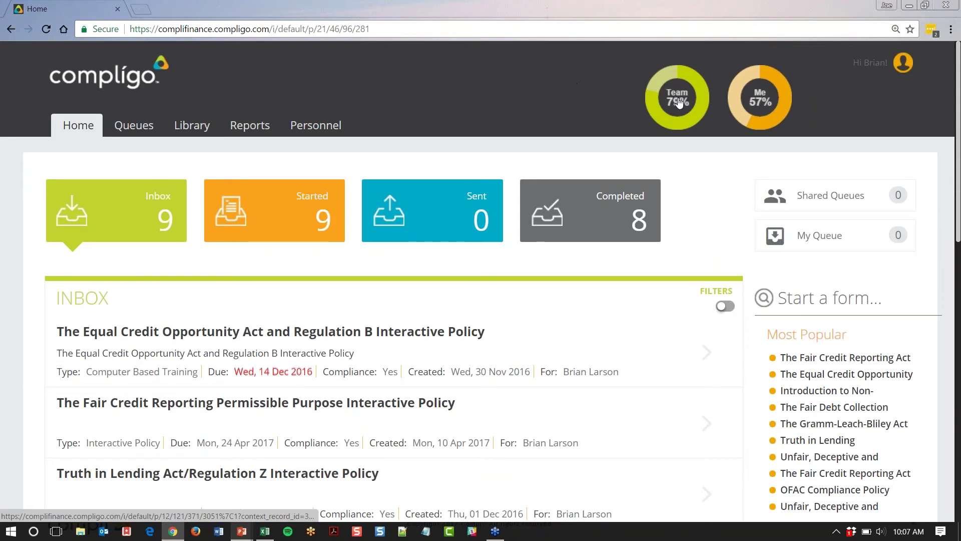
{"action": "left_click", "coordinate": [680, 102]}
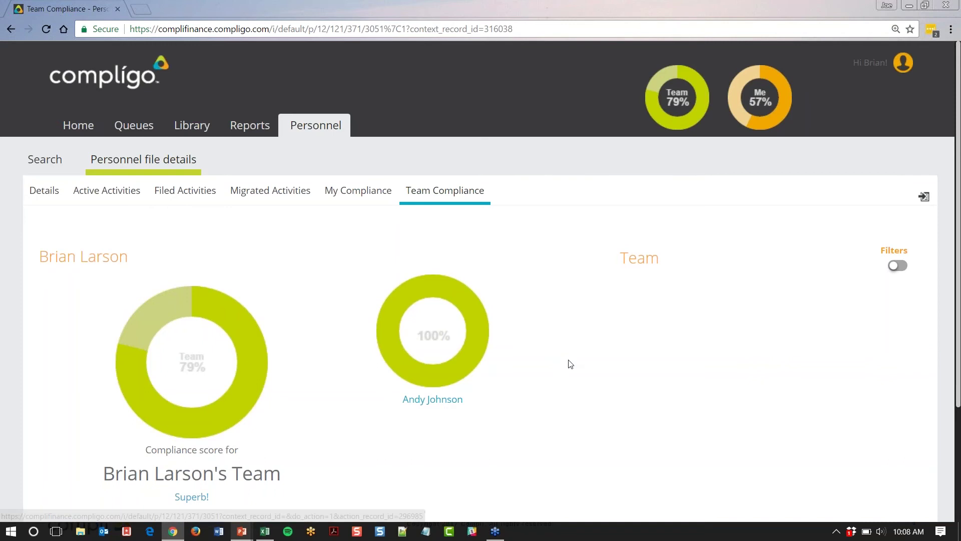
{"action": "scroll", "coordinate": [568, 363], "scroll_direction": "down", "scroll_amount": 2}
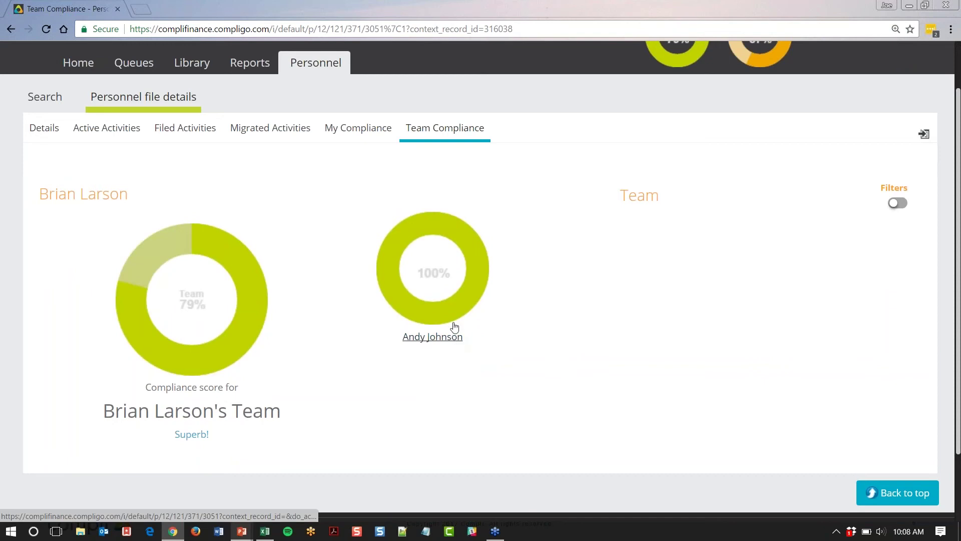
{"action": "left_click", "coordinate": [449, 303]}
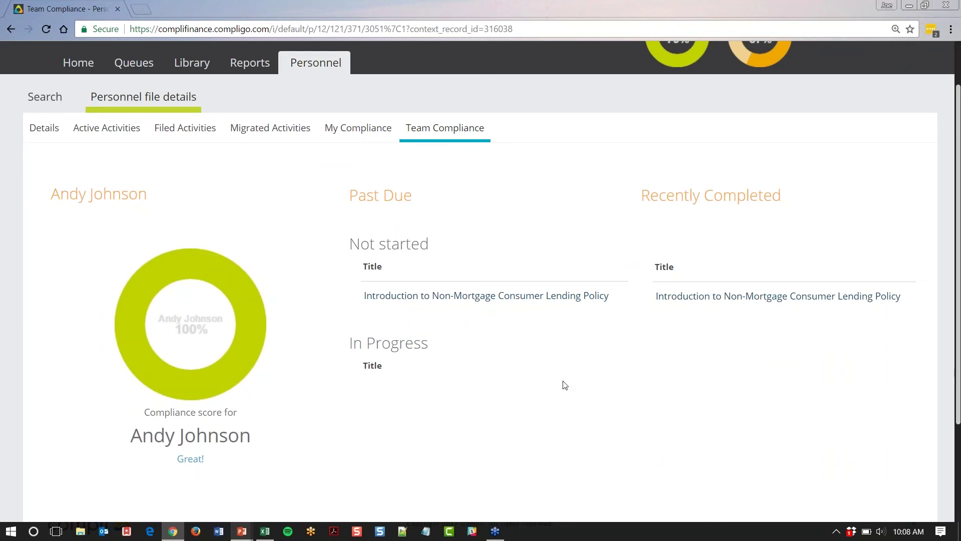
{"action": "scroll", "coordinate": [230, 353], "scroll_direction": "up", "scroll_amount": 1}
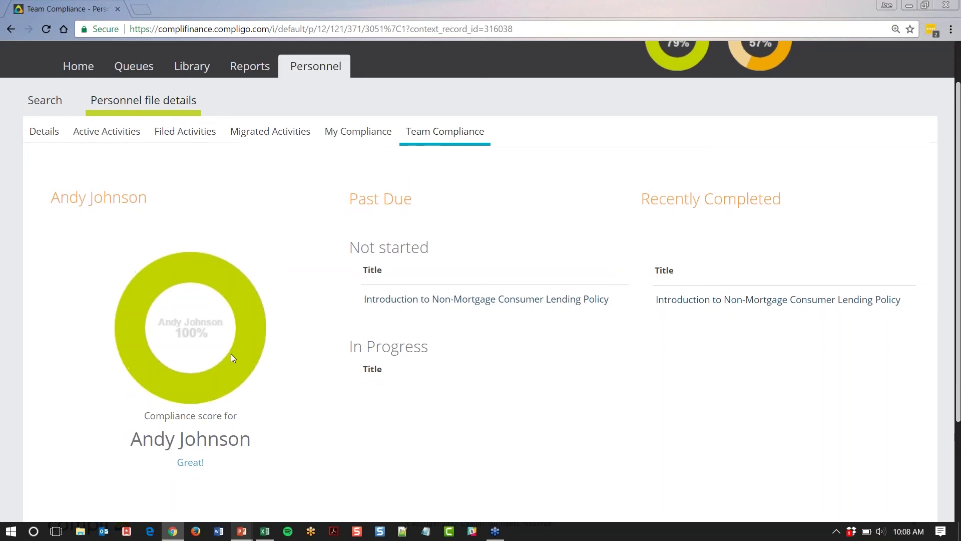
{"action": "scroll", "coordinate": [230, 354], "scroll_direction": "up", "scroll_amount": 2}
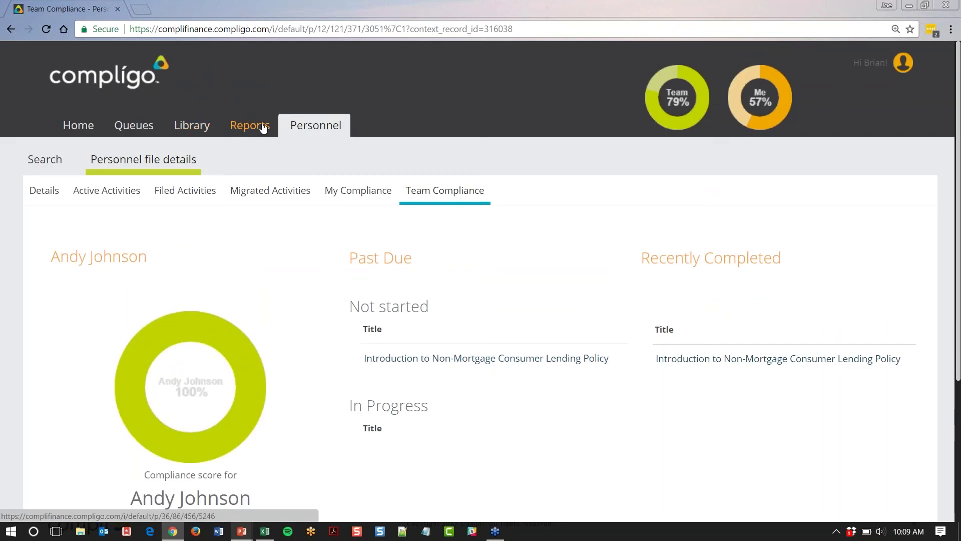
Open the Reports Executive Dashboard showing 77.8% organization compliance
{"action": "left_click", "coordinate": [250, 125]}
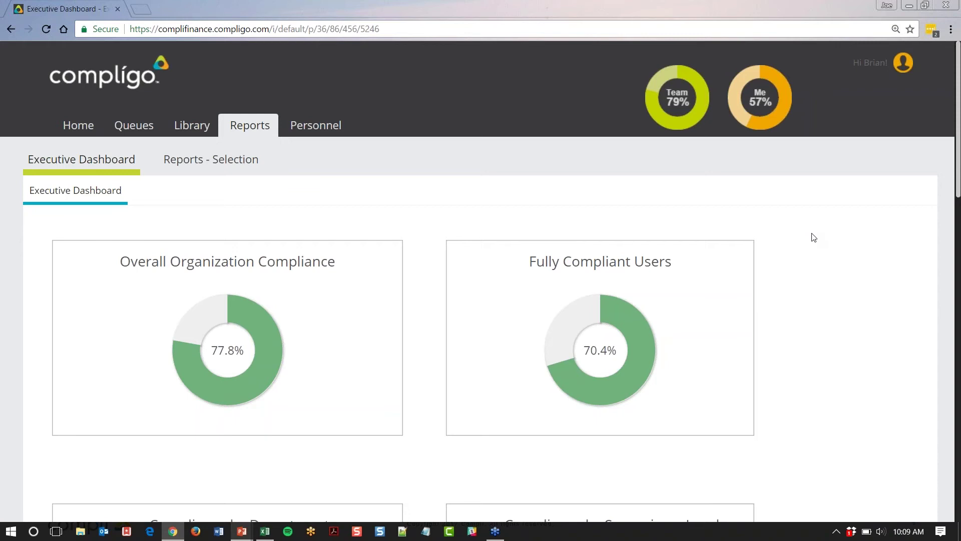
{"action": "scroll", "coordinate": [812, 237], "scroll_direction": "down", "scroll_amount": 1}
{"action": "scroll", "coordinate": [812, 237], "scroll_direction": "down", "scroll_amount": 2}
{"action": "scroll", "coordinate": [813, 237], "scroll_direction": "down", "scroll_amount": 2}
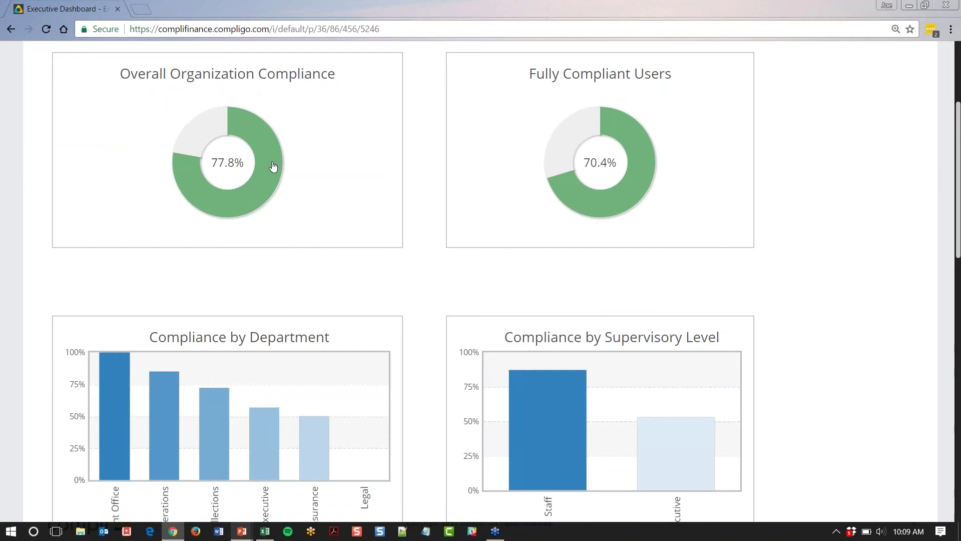
Browse the Individual Compliance Report from the organization chart, then return to the Executive Dashboard
{"action": "left_click", "coordinate": [274, 166]}
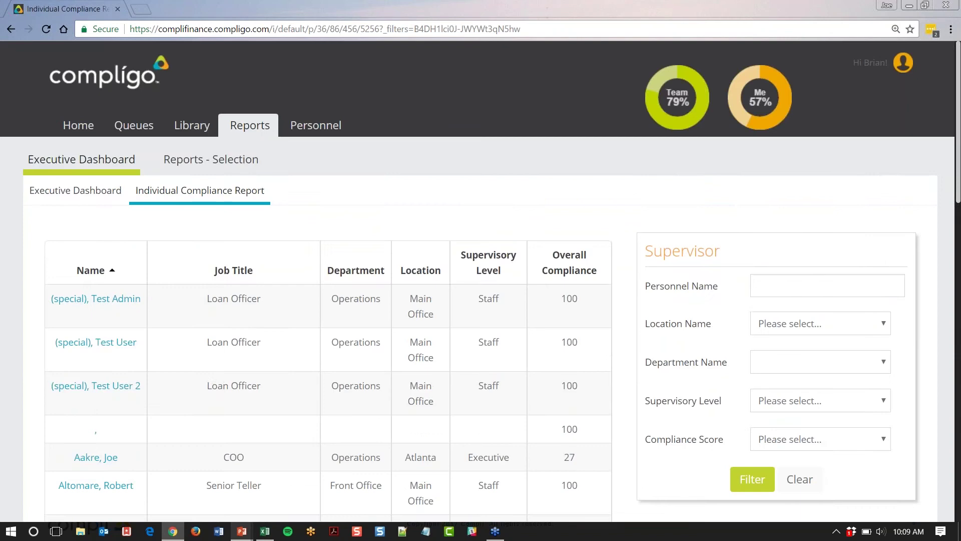
{"action": "scroll", "coordinate": [428, 249], "scroll_direction": "down", "scroll_amount": 2}
{"action": "scroll", "coordinate": [428, 250], "scroll_direction": "down", "scroll_amount": 2}
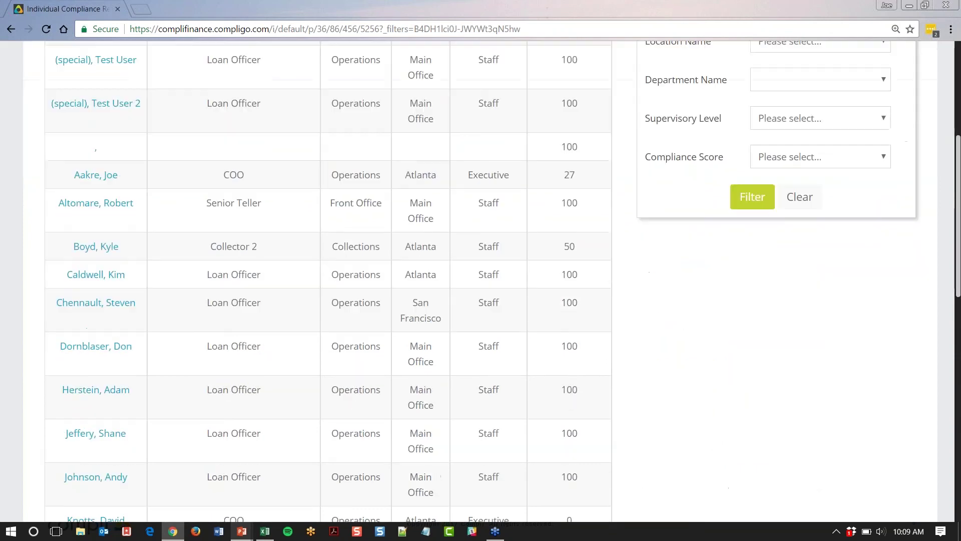
{"action": "scroll", "coordinate": [526, 248], "scroll_direction": "down", "scroll_amount": 2}
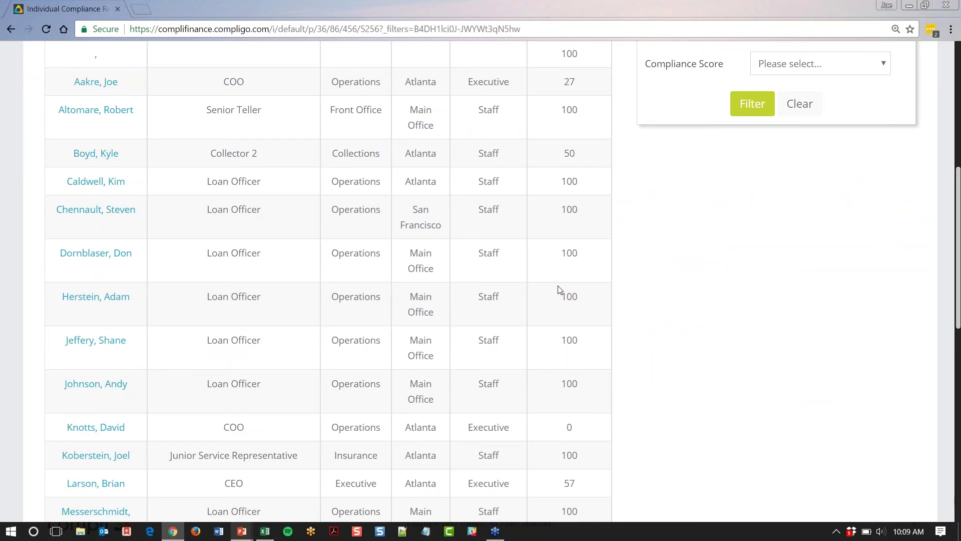
{"action": "scroll", "coordinate": [559, 290], "scroll_direction": "up", "scroll_amount": 2}
{"action": "scroll", "coordinate": [559, 290], "scroll_direction": "up", "scroll_amount": 5}
{"action": "left_click", "coordinate": [81, 159]}
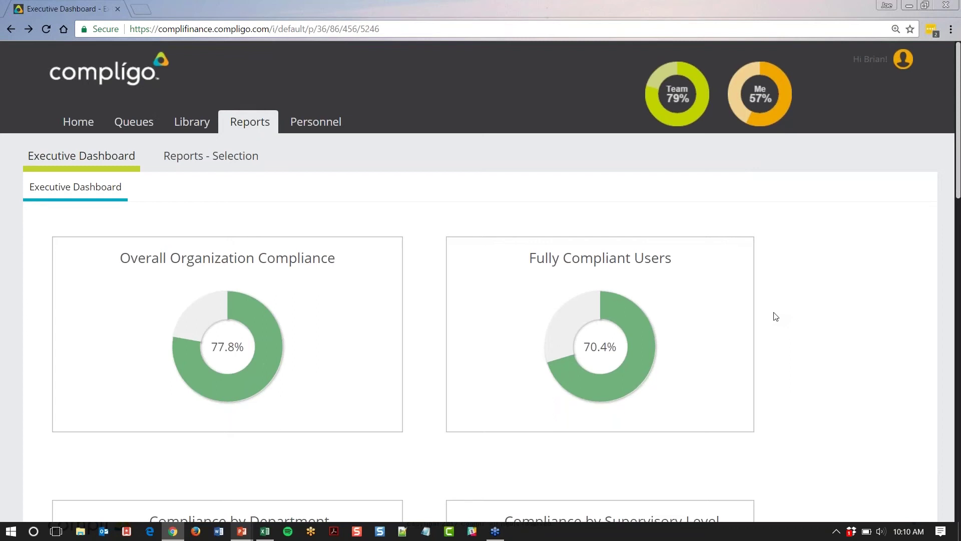
{"action": "scroll", "coordinate": [776, 316], "scroll_direction": "down", "scroll_amount": 1}
{"action": "scroll", "coordinate": [776, 317], "scroll_direction": "down", "scroll_amount": 2}
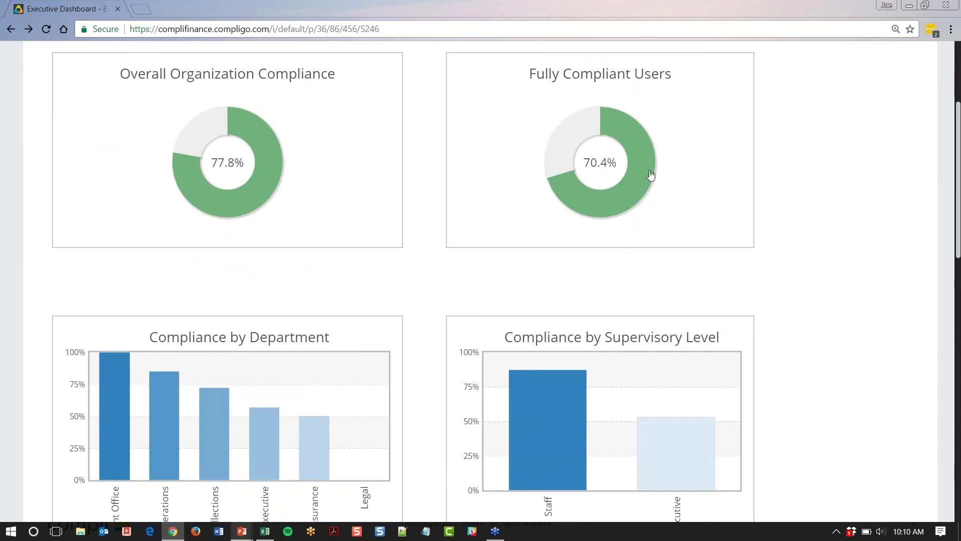
{"action": "scroll", "coordinate": [650, 174], "scroll_direction": "down", "scroll_amount": 1}
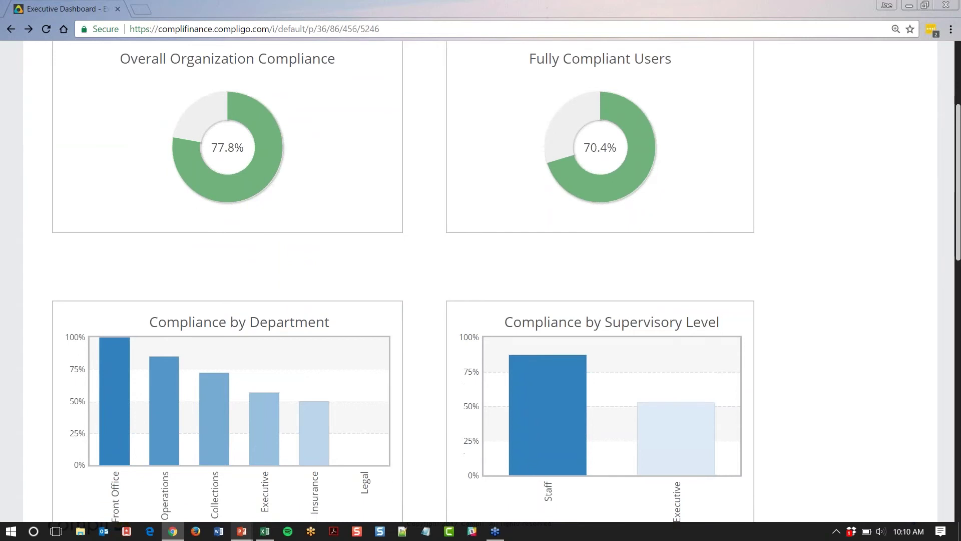
{"action": "scroll", "coordinate": [652, 367], "scroll_direction": "down", "scroll_amount": 3}
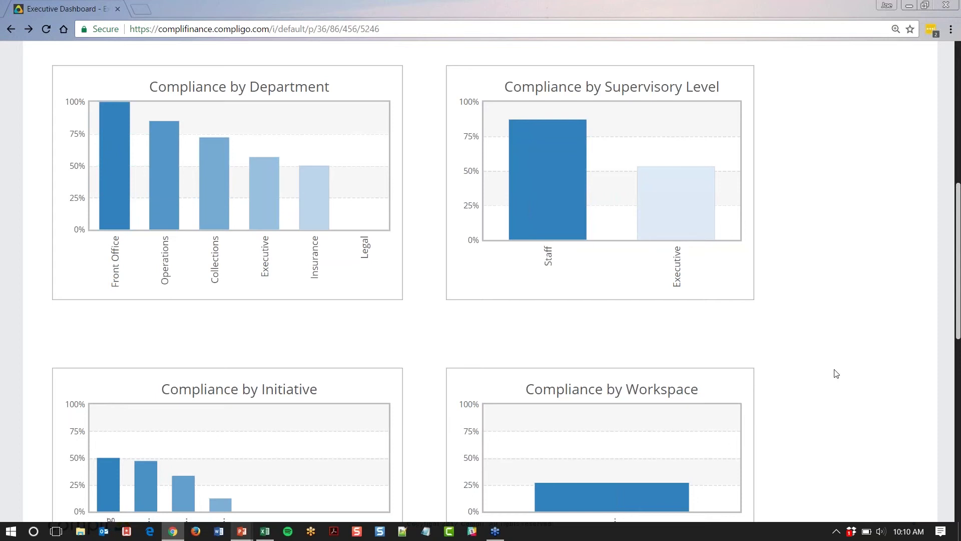
{"action": "scroll", "coordinate": [835, 373], "scroll_direction": "down", "scroll_amount": 1}
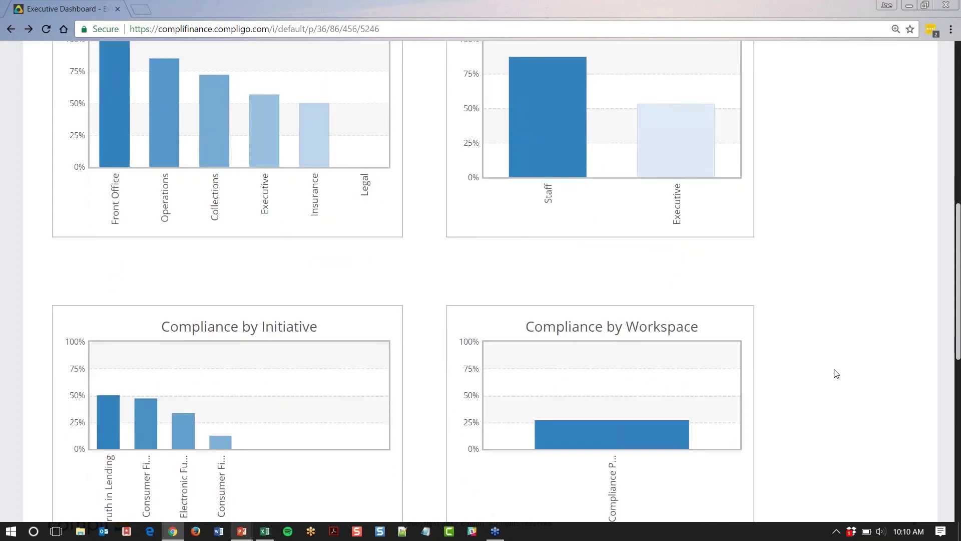
{"action": "scroll", "coordinate": [783, 396], "scroll_direction": "down", "scroll_amount": 1}
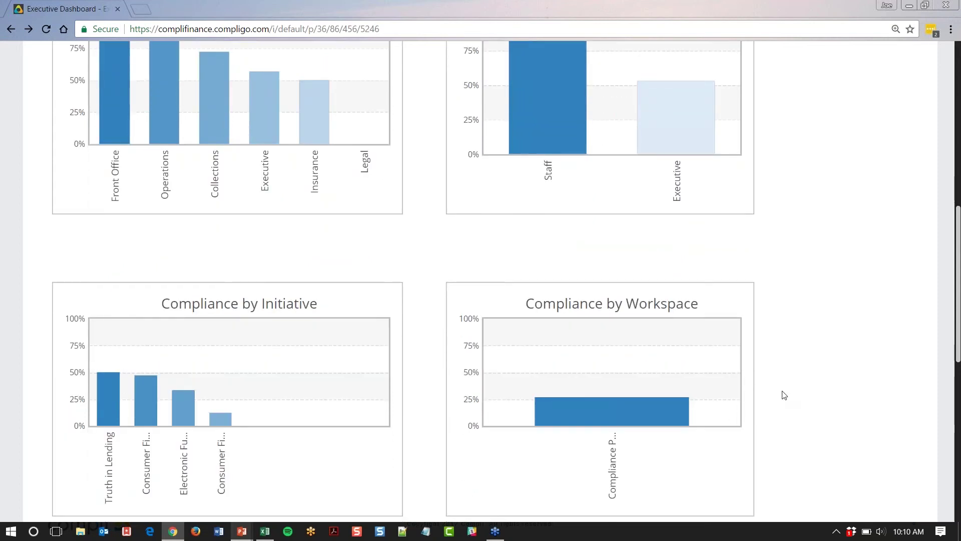
{"action": "scroll", "coordinate": [783, 396], "scroll_direction": "down", "scroll_amount": 1}
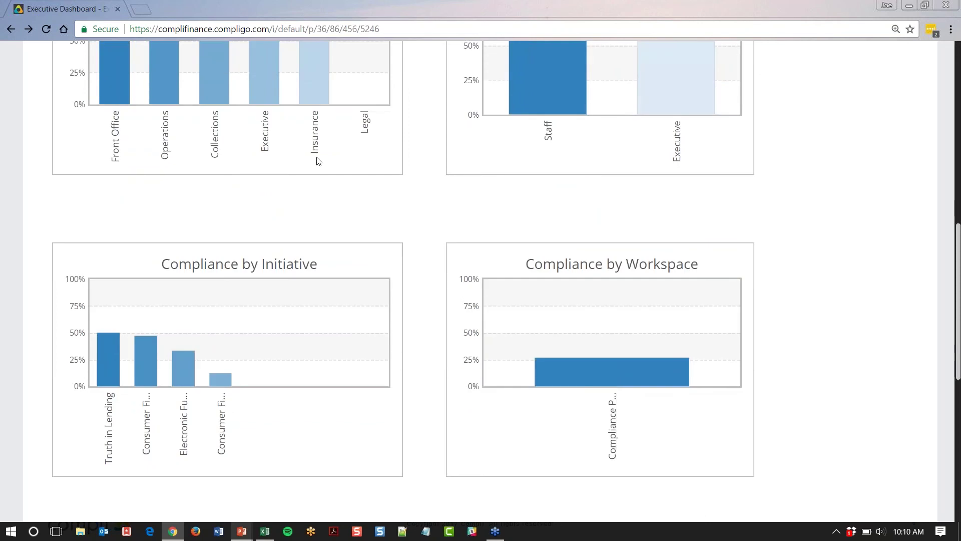
{"action": "scroll", "coordinate": [317, 160], "scroll_direction": "up", "scroll_amount": 2}
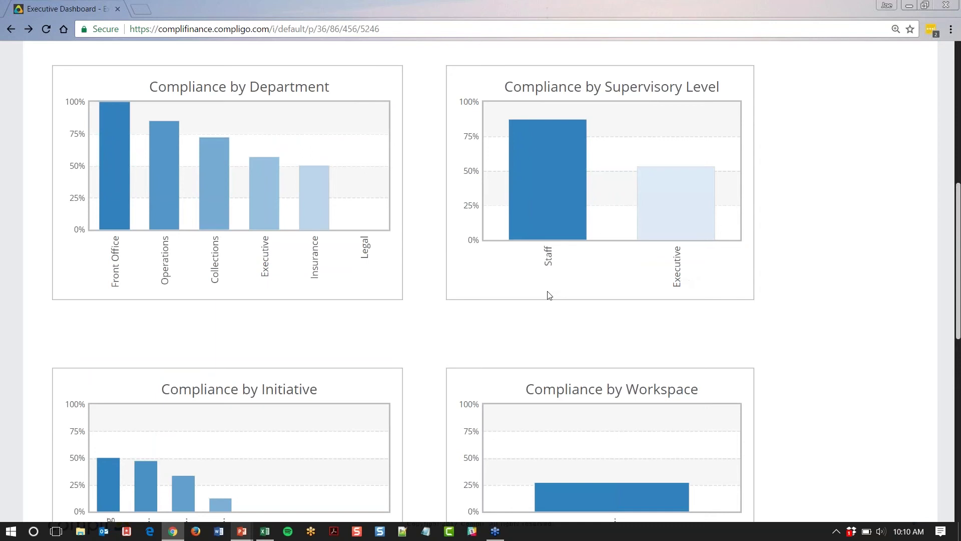
{"action": "scroll", "coordinate": [548, 295], "scroll_direction": "down", "scroll_amount": 3}
{"action": "scroll", "coordinate": [548, 294], "scroll_direction": "down", "scroll_amount": 3}
{"action": "scroll", "coordinate": [540, 314], "scroll_direction": "down", "scroll_amount": 4}
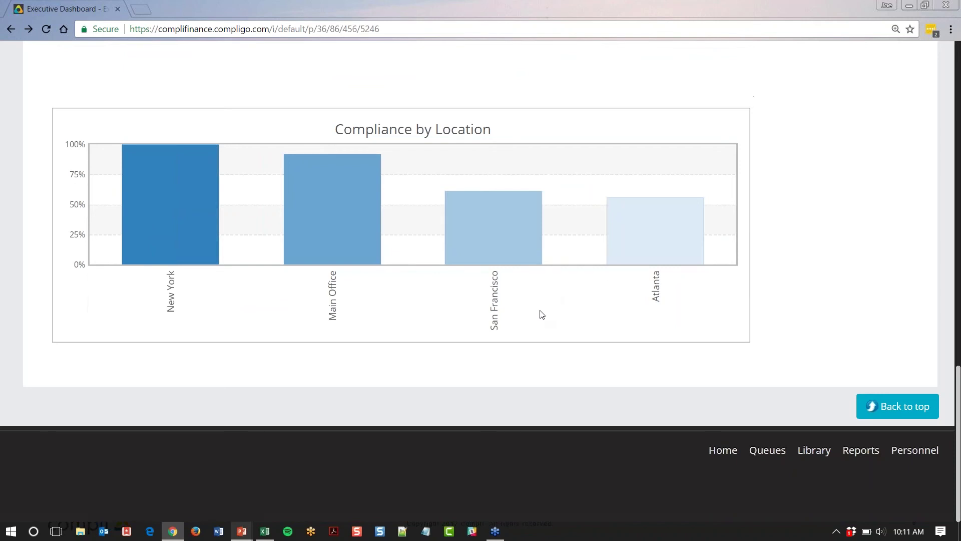
{"action": "mouse_move", "coordinate": [655, 229]}
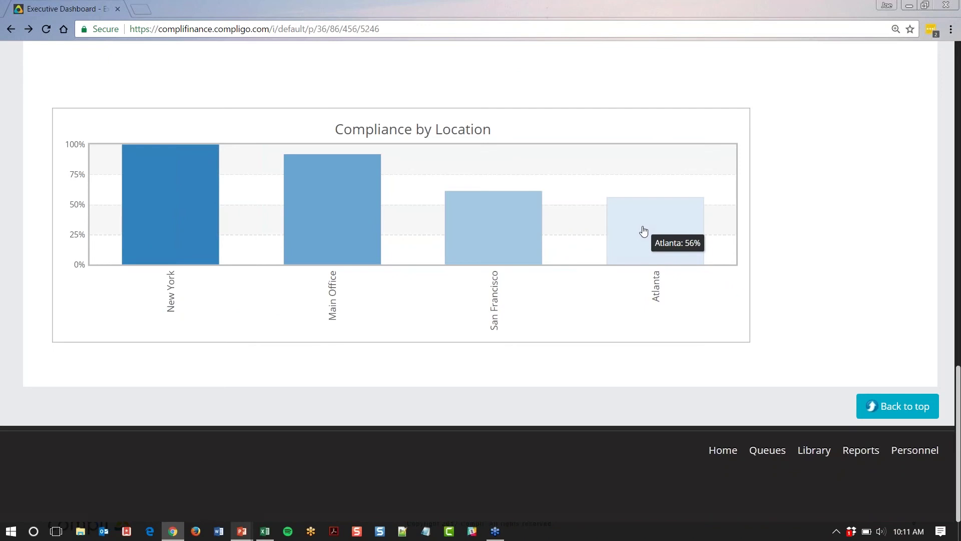
Review Atlanta's Individual Compliance Report, then go to the Reports - Selection page
{"action": "left_click", "coordinate": [643, 231]}
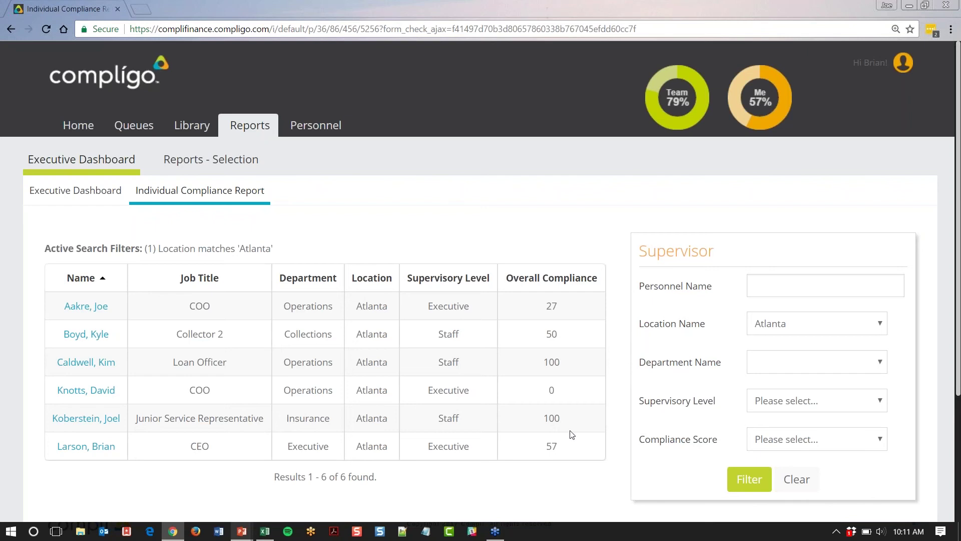
{"action": "left_click_drag", "start_coordinate": [580, 305], "coordinate": [64, 306]}
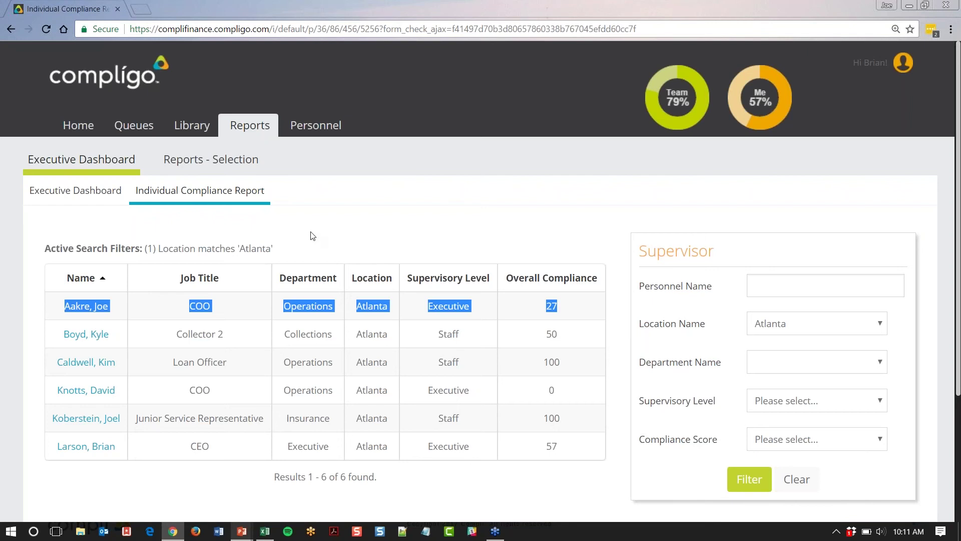
{"action": "left_click", "coordinate": [351, 239]}
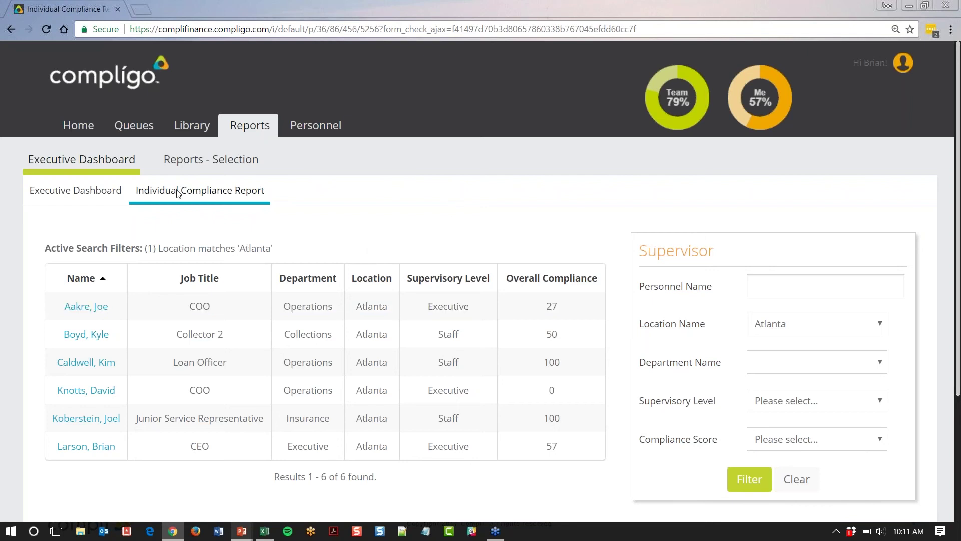
{"action": "left_click", "coordinate": [90, 191]}
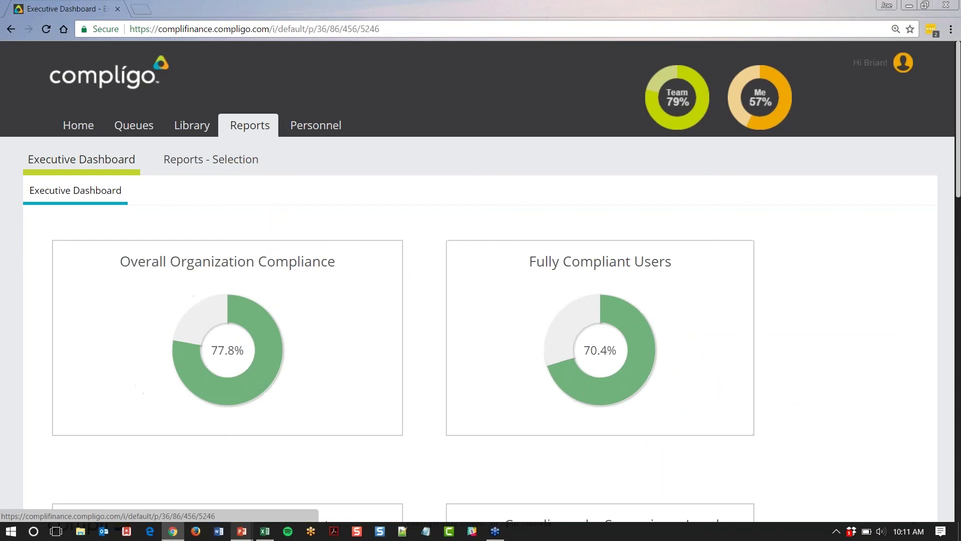
{"action": "left_click", "coordinate": [212, 163]}
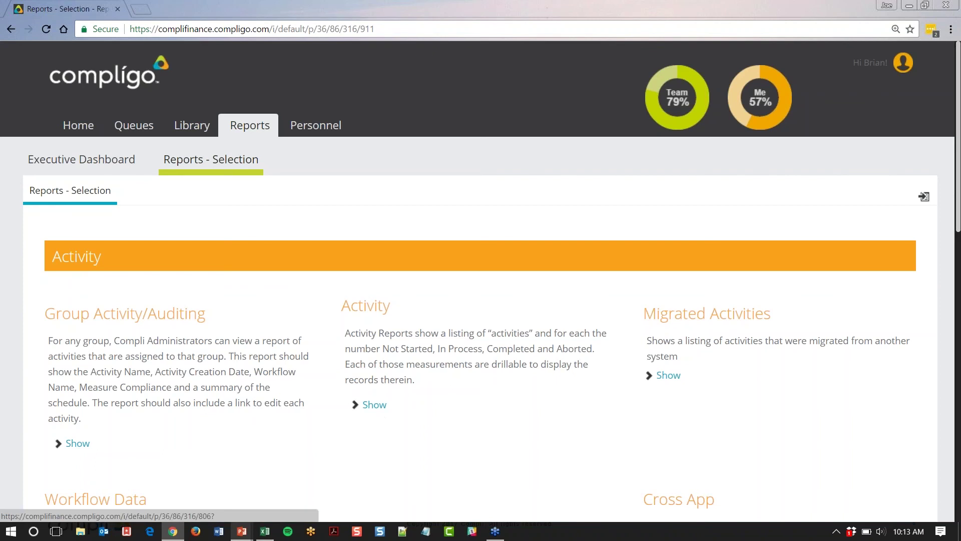
Open the Activity reports listing from Reports - Selection
{"action": "left_click", "coordinate": [469, 416]}
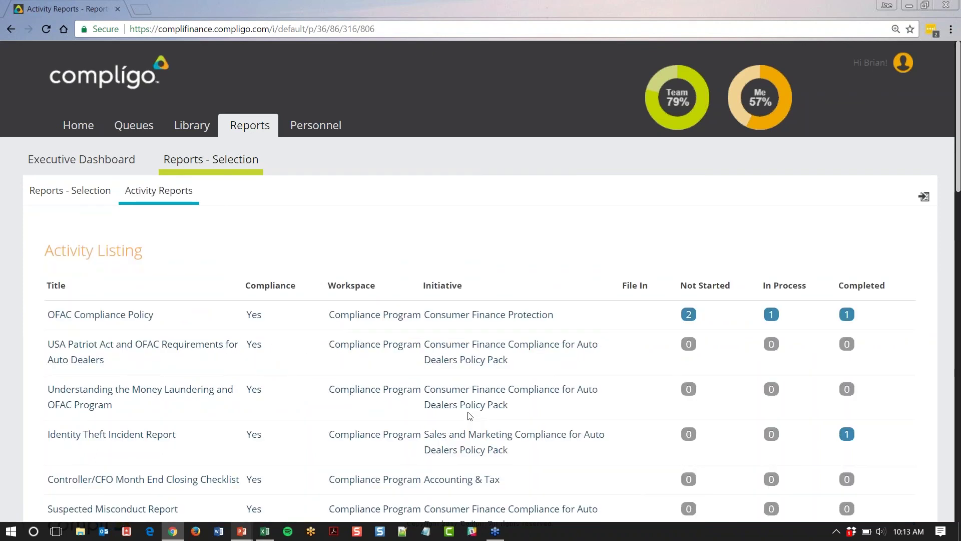
{"action": "scroll", "coordinate": [468, 416], "scroll_direction": "down", "scroll_amount": 2}
{"action": "scroll", "coordinate": [468, 417], "scroll_direction": "down", "scroll_amount": 1}
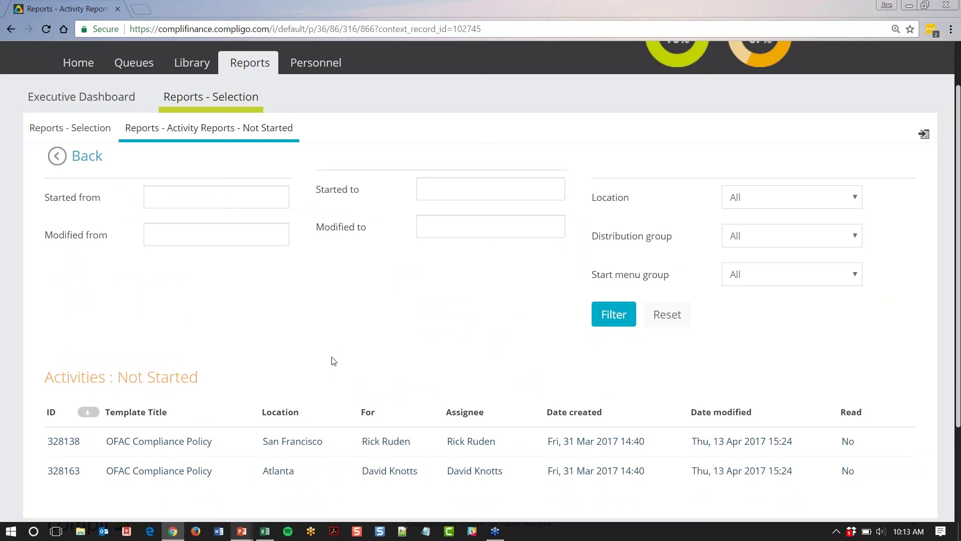
{"action": "scroll", "coordinate": [454, 294], "scroll_direction": "down", "scroll_amount": 1}
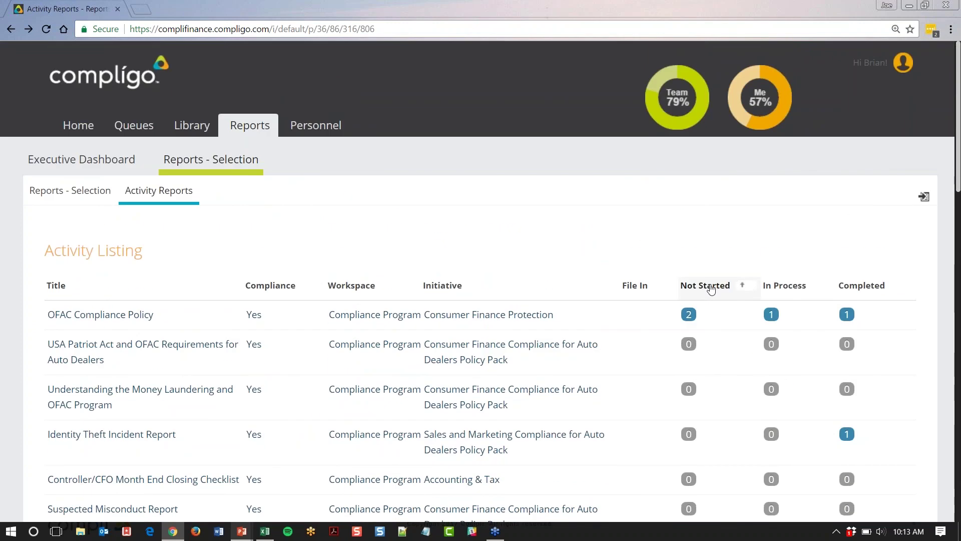
Sort by Not Started and view the 12 staff who haven't started Non-Mortgage Consumer Lending
{"action": "left_click", "coordinate": [712, 289]}
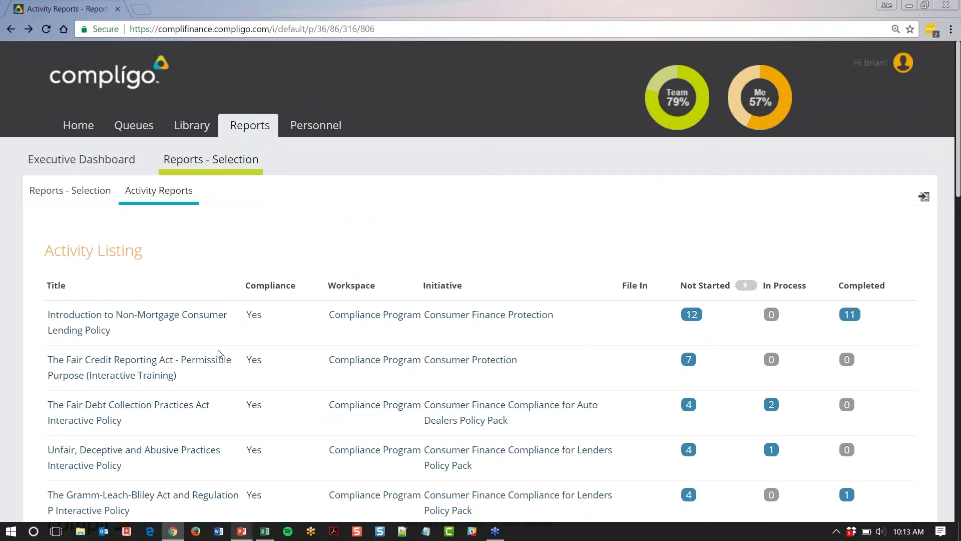
{"action": "left_click_drag", "start_coordinate": [63, 315], "coordinate": [138, 328]}
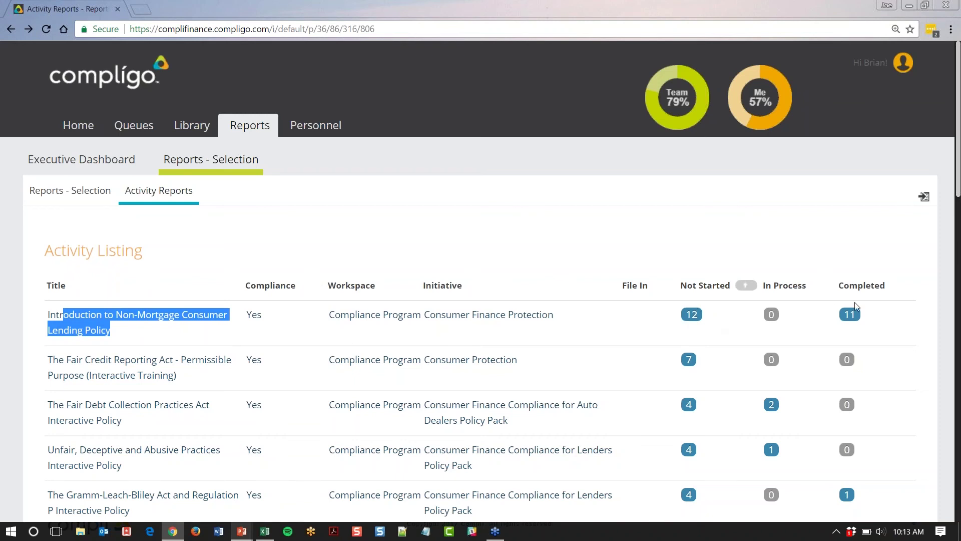
{"action": "left_click", "coordinate": [689, 316]}
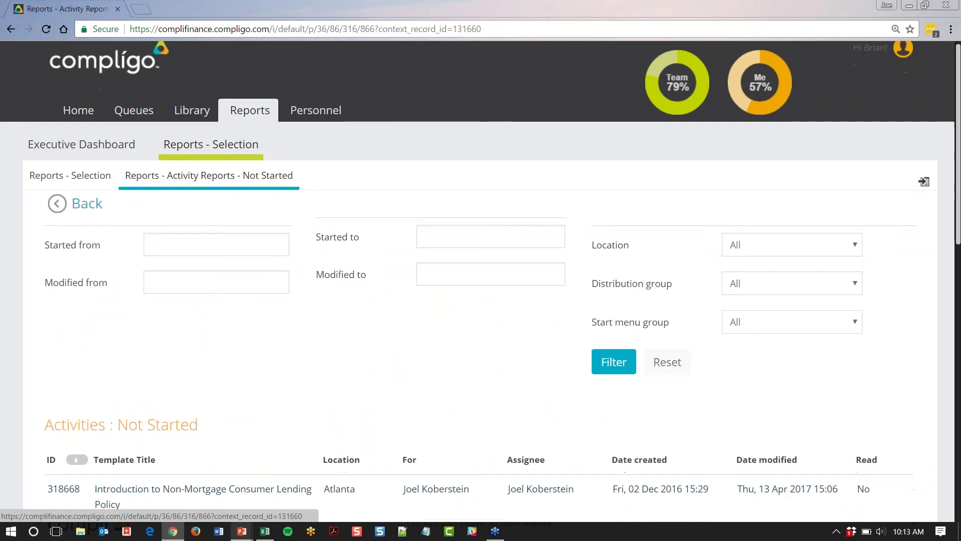
{"action": "scroll", "coordinate": [574, 389], "scroll_direction": "down", "scroll_amount": 1}
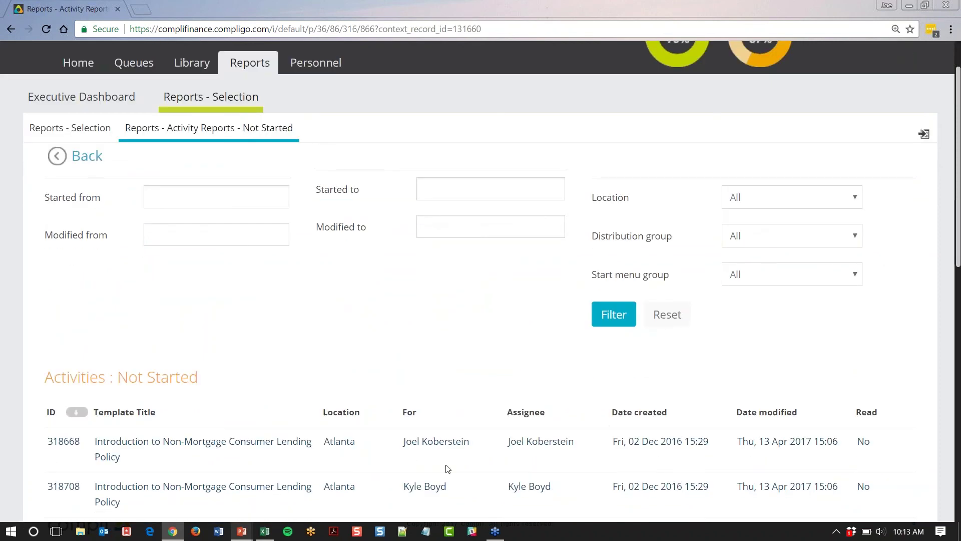
{"action": "scroll", "coordinate": [508, 283], "scroll_direction": "up", "scroll_amount": 2}
{"action": "key", "text": "alt+Left"}
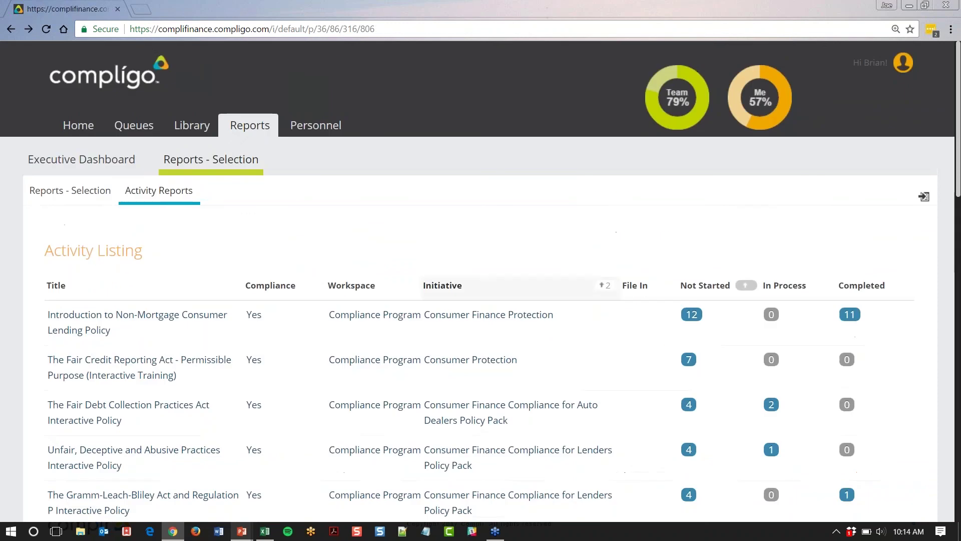
Open User Compliance, sort it by lowest compliance score, and return to Reports - Selection
{"action": "left_click", "coordinate": [70, 190]}
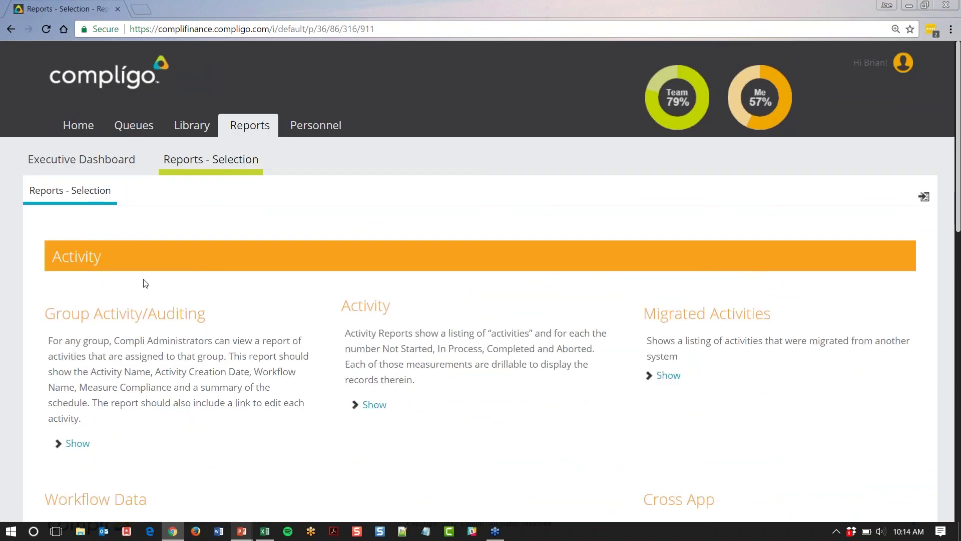
{"action": "scroll", "coordinate": [145, 283], "scroll_direction": "down", "scroll_amount": 8}
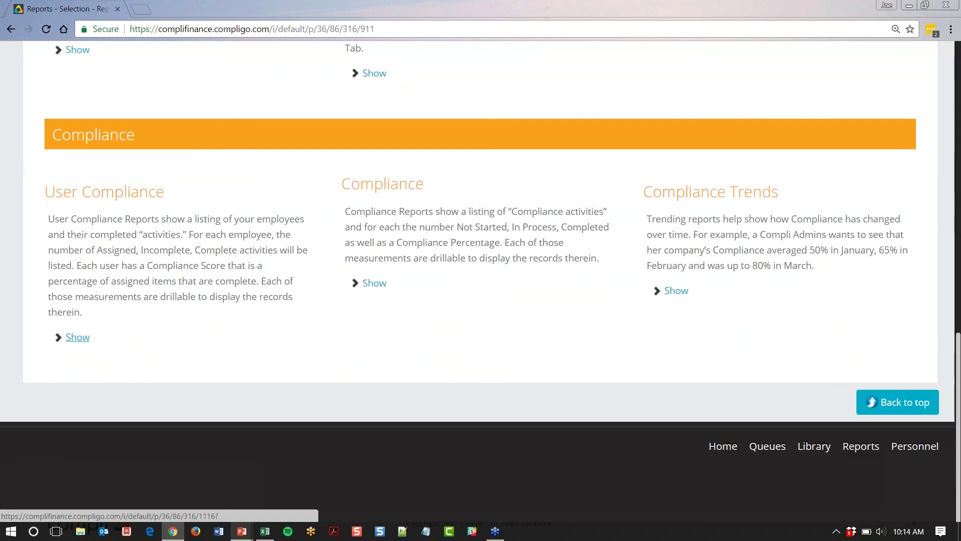
{"action": "left_click", "coordinate": [78, 337]}
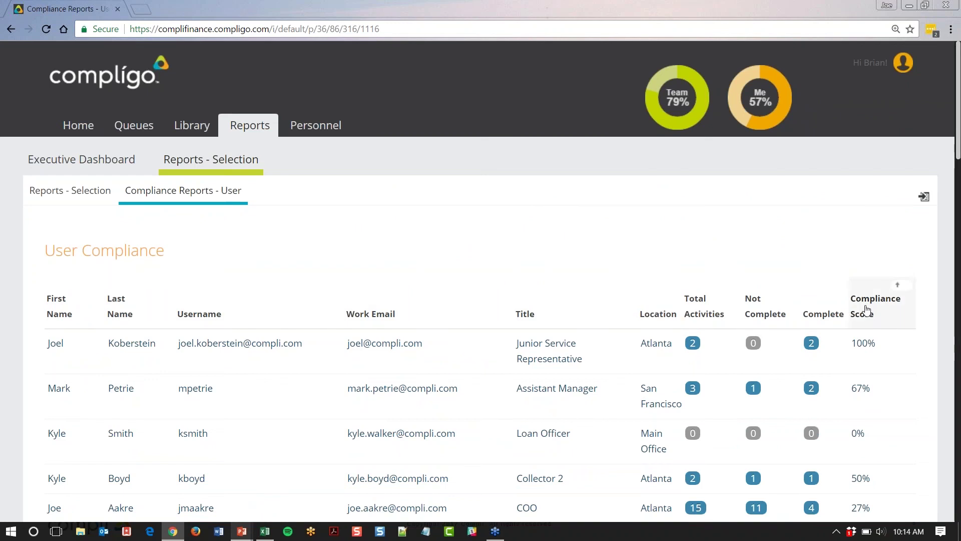
{"action": "left_click", "coordinate": [875, 306]}
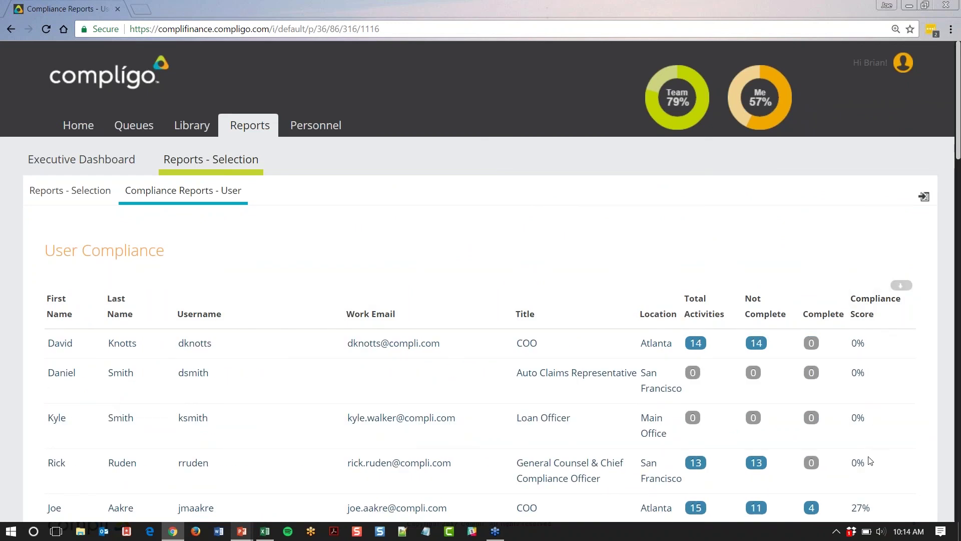
{"action": "scroll", "coordinate": [869, 460], "scroll_direction": "down", "scroll_amount": 3}
{"action": "scroll", "coordinate": [869, 461], "scroll_direction": "down", "scroll_amount": 1}
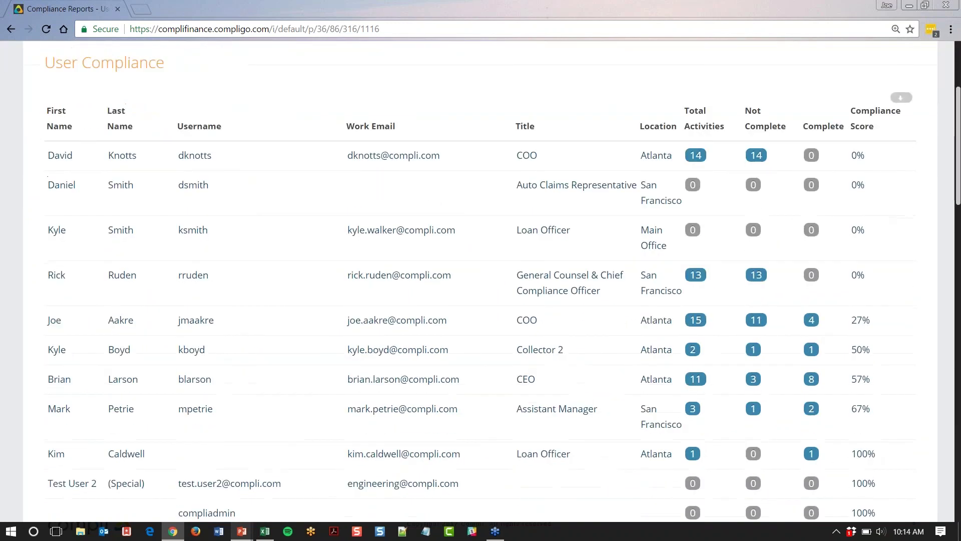
{"action": "scroll", "coordinate": [861, 295], "scroll_direction": "down", "scroll_amount": 1}
{"action": "scroll", "coordinate": [861, 295], "scroll_direction": "down", "scroll_amount": 1}
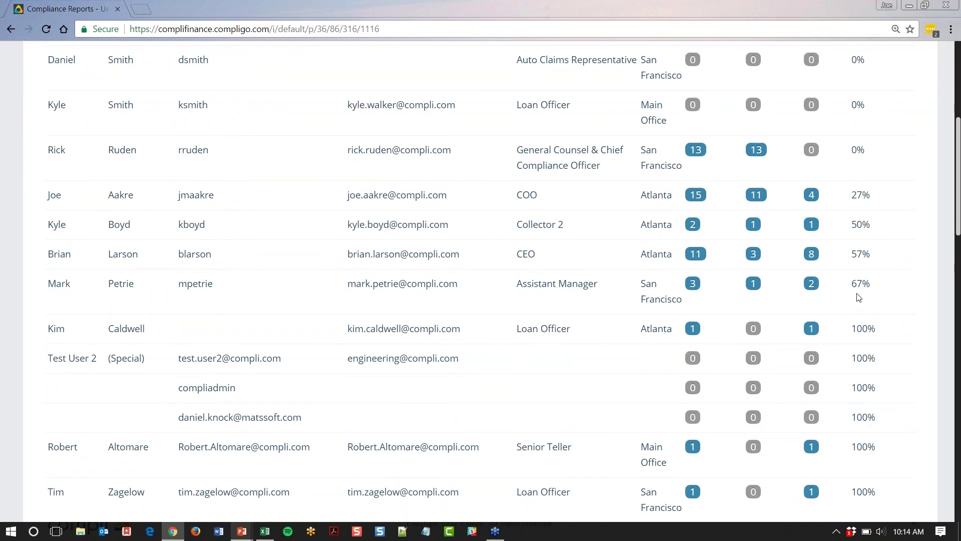
{"action": "scroll", "coordinate": [861, 294], "scroll_direction": "up", "scroll_amount": 6}
{"action": "left_click", "coordinate": [96, 193]}
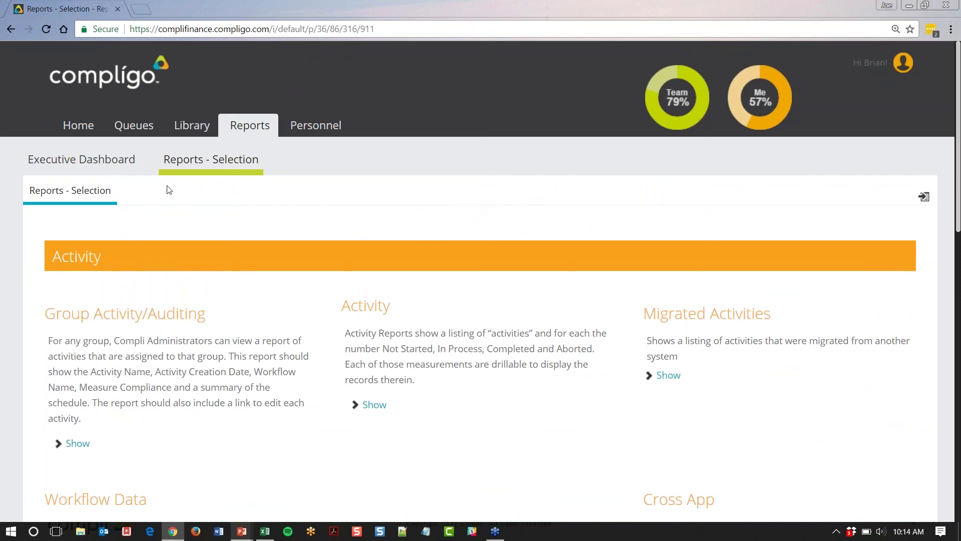
{"action": "scroll", "coordinate": [473, 204], "scroll_direction": "down", "scroll_amount": 2}
{"action": "scroll", "coordinate": [473, 270], "scroll_direction": "down", "scroll_amount": 3}
{"action": "scroll", "coordinate": [473, 271], "scroll_direction": "down", "scroll_amount": 2}
{"action": "scroll", "coordinate": [474, 271], "scroll_direction": "down", "scroll_amount": 1}
{"action": "scroll", "coordinate": [472, 271], "scroll_direction": "down", "scroll_amount": 1}
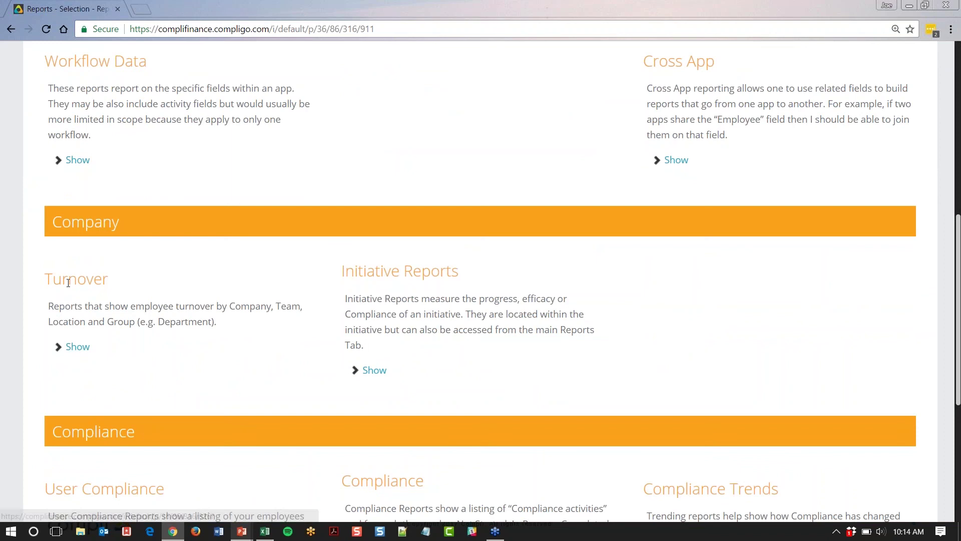
Bring up the Turnover report showing 1 retired and 5 terminated employees
{"action": "left_click_drag", "start_coordinate": [68, 279], "coordinate": [87, 278]}
{"action": "left_click", "coordinate": [77, 346]}
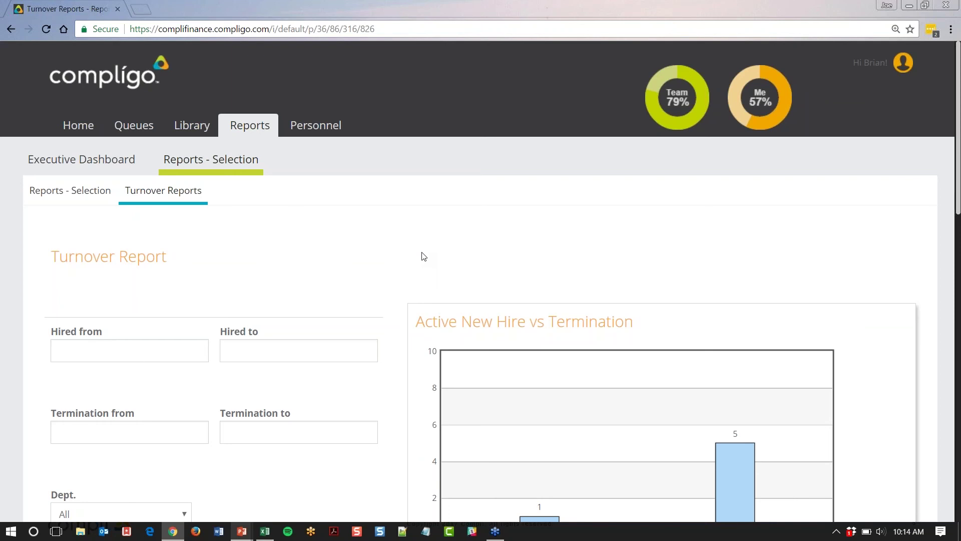
{"action": "scroll", "coordinate": [421, 256], "scroll_direction": "down", "scroll_amount": 3}
{"action": "scroll", "coordinate": [420, 255], "scroll_direction": "down", "scroll_amount": 2}
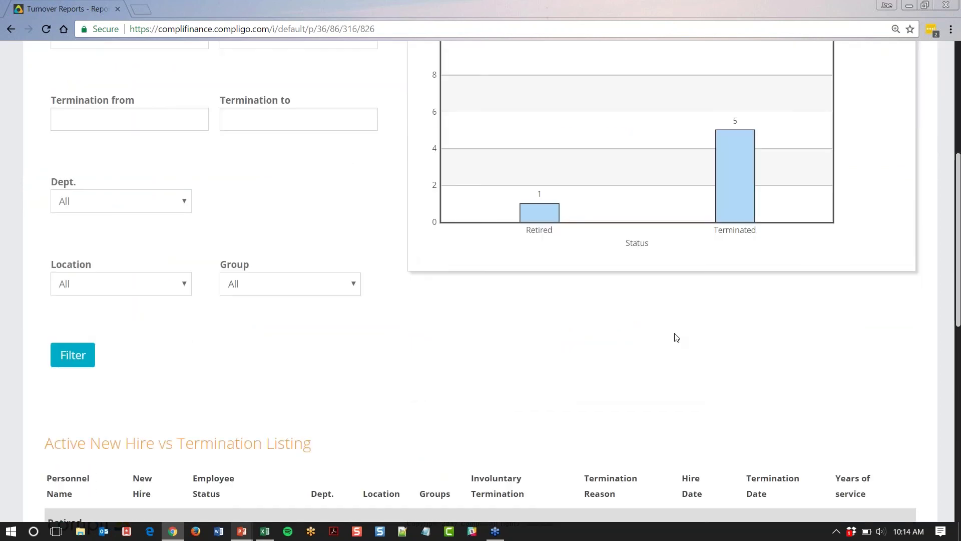
{"action": "scroll", "coordinate": [675, 338], "scroll_direction": "down", "scroll_amount": 4}
{"action": "scroll", "coordinate": [676, 337], "scroll_direction": "down", "scroll_amount": 3}
{"action": "scroll", "coordinate": [609, 353], "scroll_direction": "down", "scroll_amount": 3}
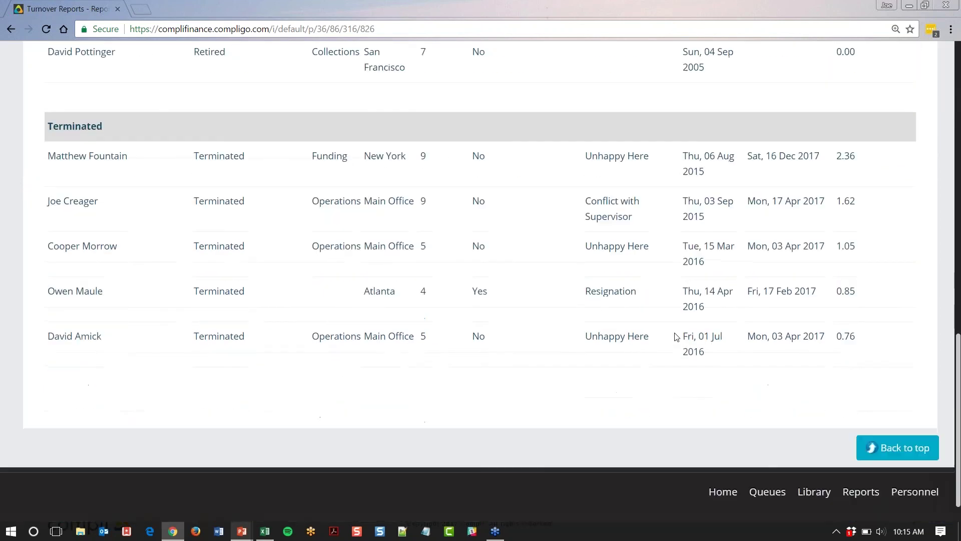
{"action": "scroll", "coordinate": [569, 321], "scroll_direction": "down", "scroll_amount": 2}
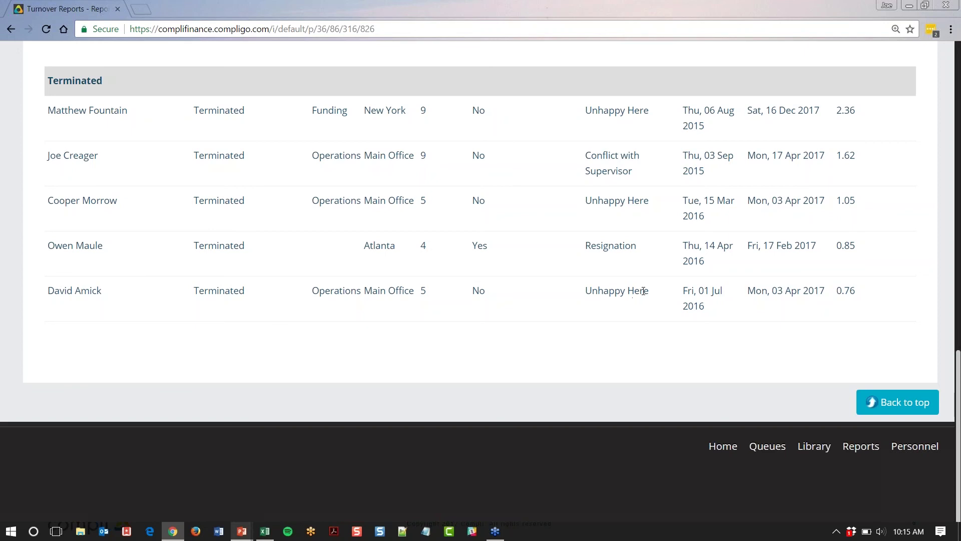
{"action": "scroll", "coordinate": [588, 121], "scroll_direction": "up", "scroll_amount": 8}
{"action": "scroll", "coordinate": [708, 217], "scroll_direction": "up", "scroll_amount": 5}
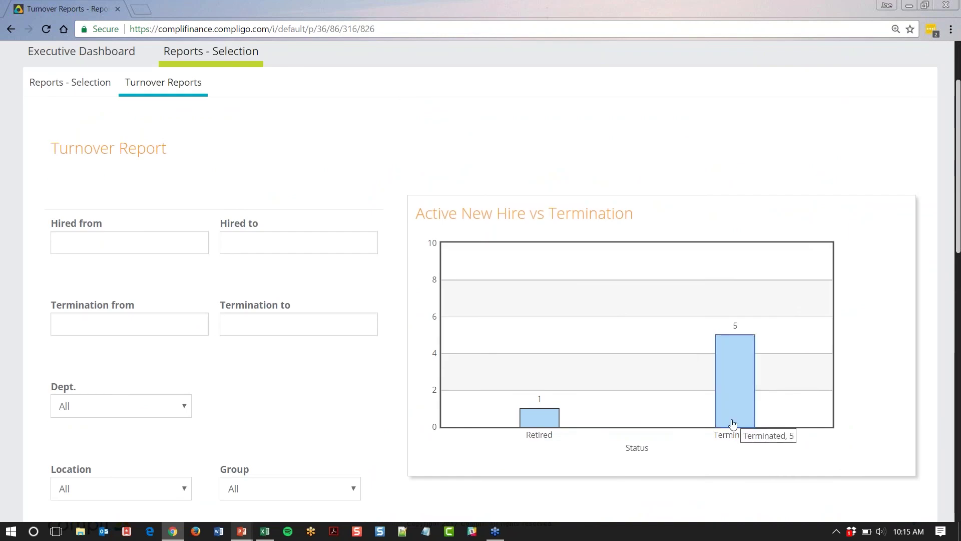
{"action": "scroll", "coordinate": [448, 357], "scroll_direction": "up", "scroll_amount": 1}
{"action": "scroll", "coordinate": [448, 357], "scroll_direction": "up", "scroll_amount": 2}
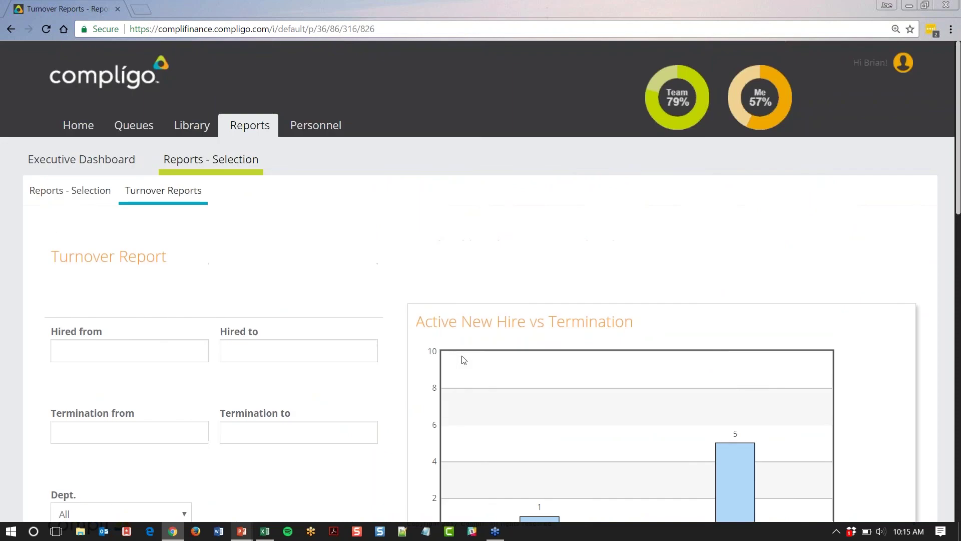
Open Initiative Reports and sort the Initiatives table by Activities only, largest first
{"action": "left_click", "coordinate": [70, 190]}
{"action": "scroll", "coordinate": [289, 245], "scroll_direction": "down", "scroll_amount": 5}
{"action": "scroll", "coordinate": [289, 245], "scroll_direction": "down", "scroll_amount": 2}
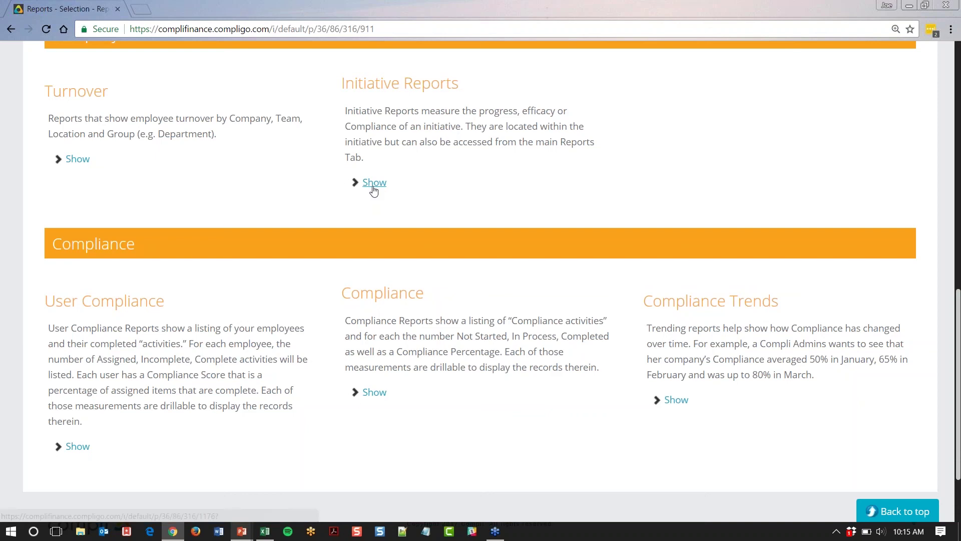
{"action": "left_click", "coordinate": [374, 183]}
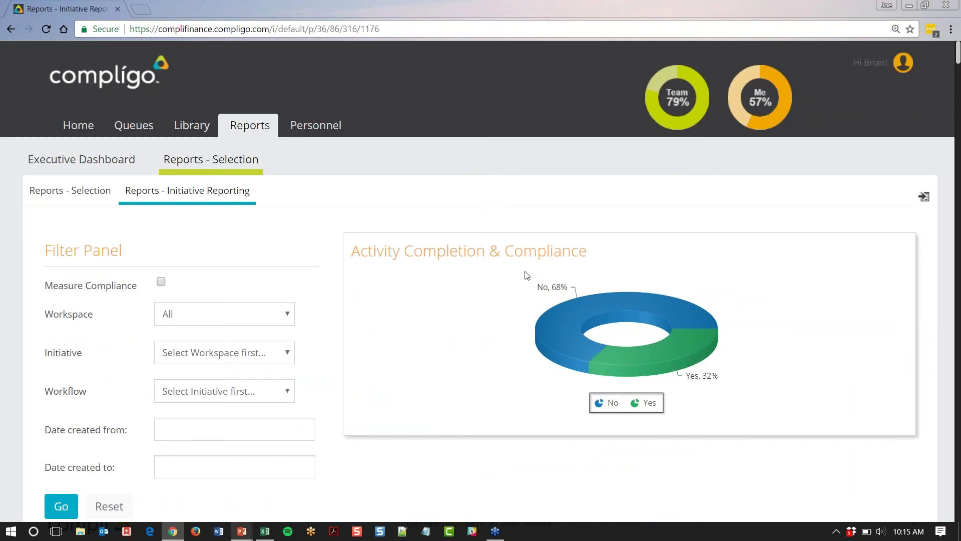
{"action": "scroll", "coordinate": [527, 270], "scroll_direction": "down", "scroll_amount": 3}
{"action": "scroll", "coordinate": [526, 276], "scroll_direction": "down", "scroll_amount": 2}
{"action": "scroll", "coordinate": [525, 275], "scroll_direction": "down", "scroll_amount": 3}
{"action": "scroll", "coordinate": [526, 270], "scroll_direction": "down", "scroll_amount": 1}
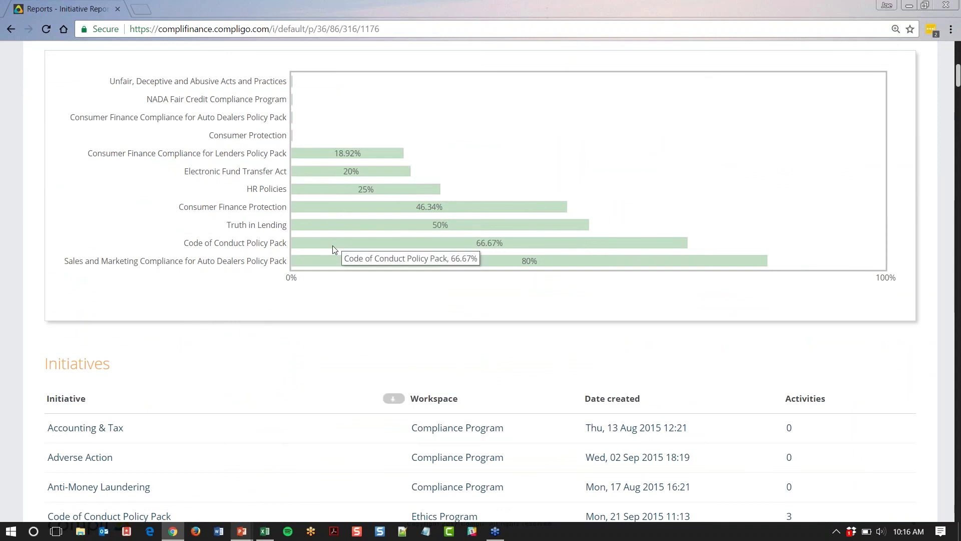
{"action": "scroll", "coordinate": [332, 249], "scroll_direction": "down", "scroll_amount": 1}
{"action": "scroll", "coordinate": [333, 249], "scroll_direction": "down", "scroll_amount": 2}
{"action": "scroll", "coordinate": [333, 250], "scroll_direction": "down", "scroll_amount": 1}
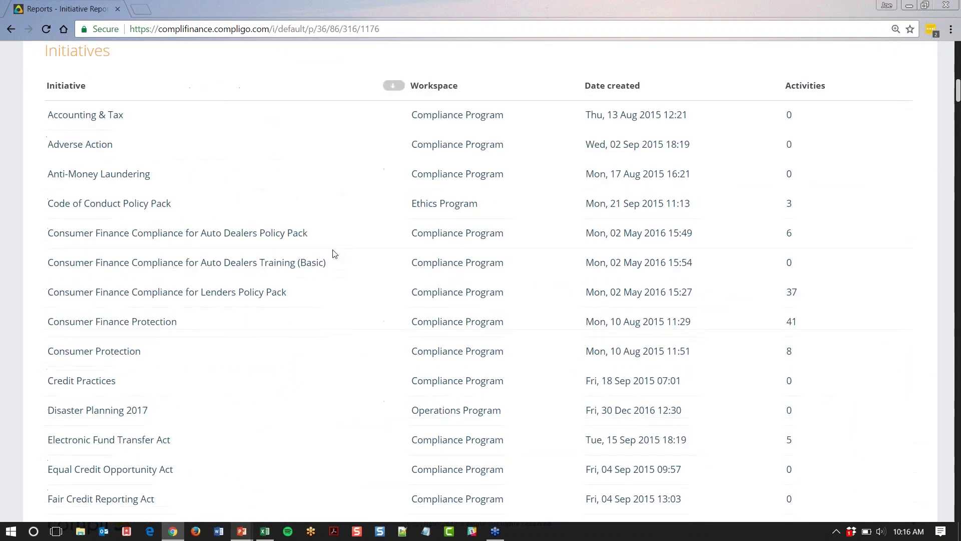
{"action": "left_click", "coordinate": [811, 85]}
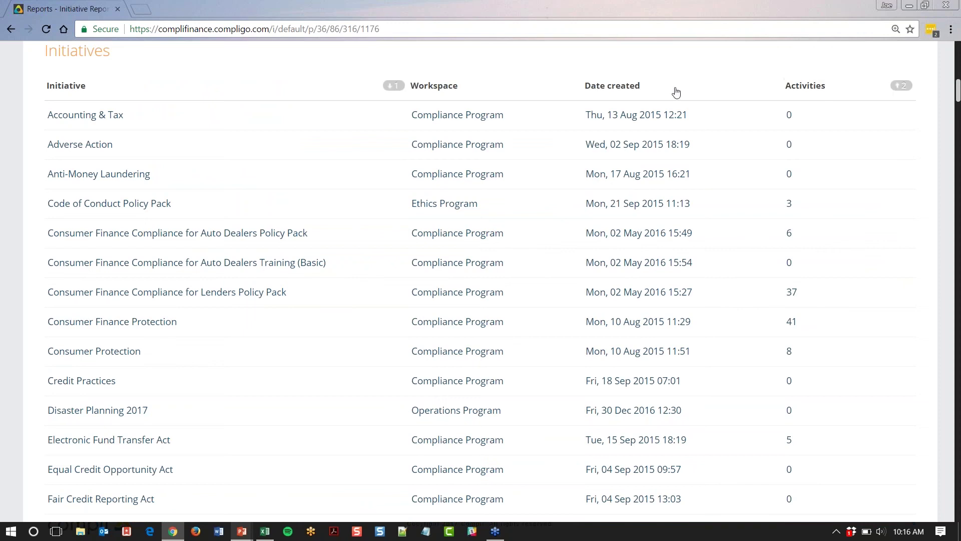
{"action": "left_click", "coordinate": [395, 86]}
{"action": "left_click", "coordinate": [473, 91]}
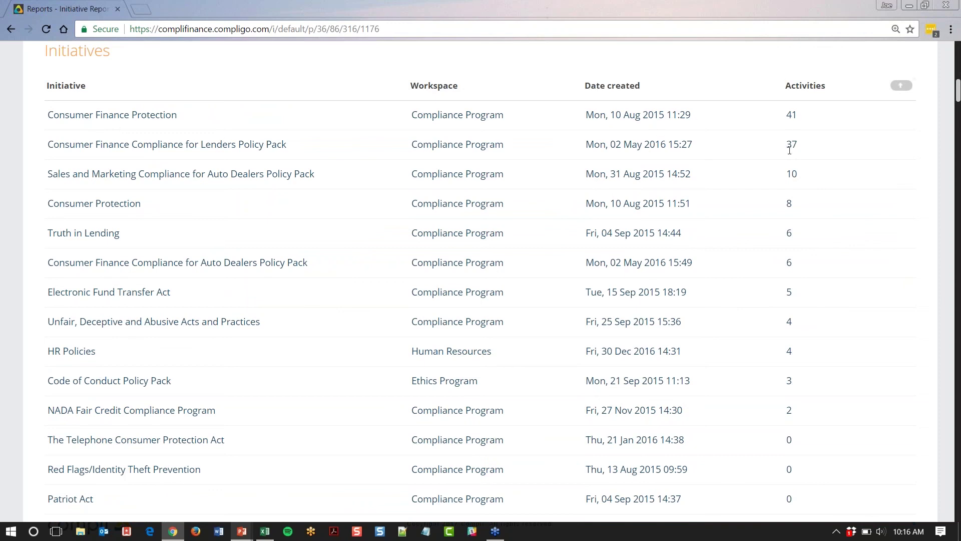
{"action": "scroll", "coordinate": [826, 390], "scroll_direction": "up", "scroll_amount": 6}
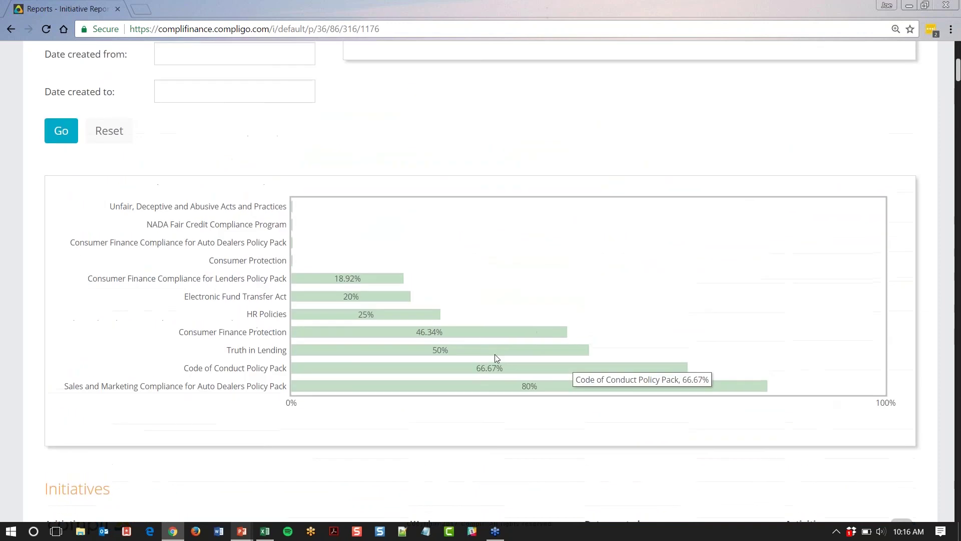
{"action": "scroll", "coordinate": [488, 329], "scroll_direction": "up", "scroll_amount": 6}
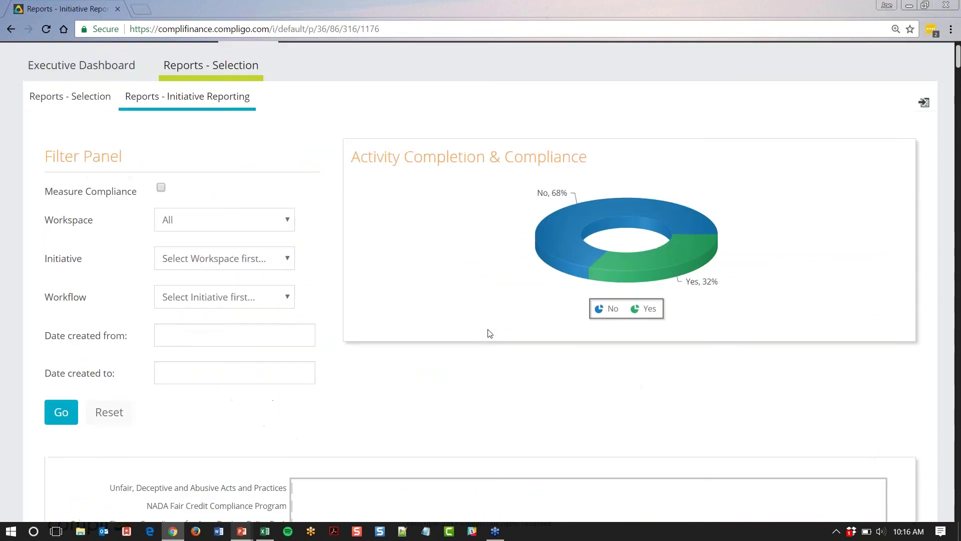
{"action": "scroll", "coordinate": [490, 330], "scroll_direction": "up", "scroll_amount": 3}
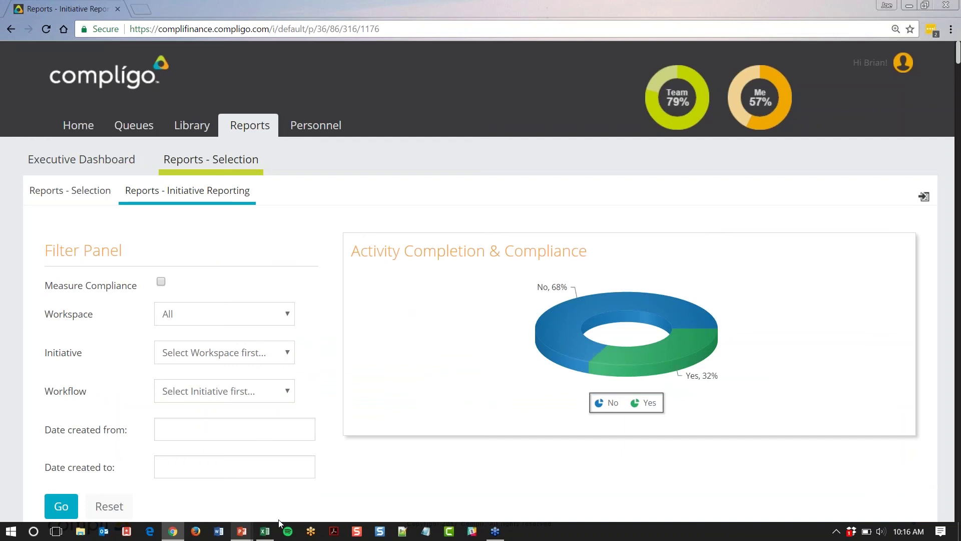
Switch to the Excel workbook Last Login Report.csv with usernames and last login dates
{"action": "left_click", "coordinate": [265, 531]}
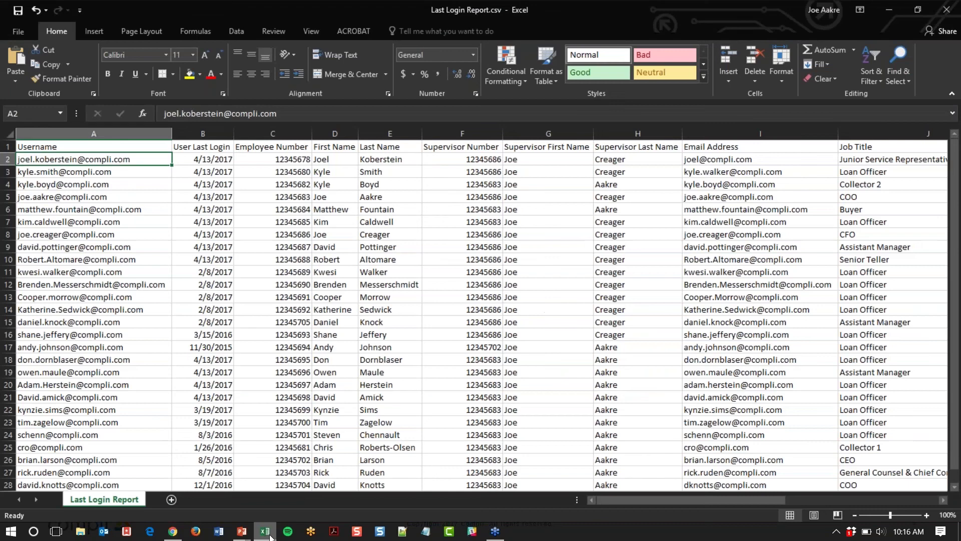